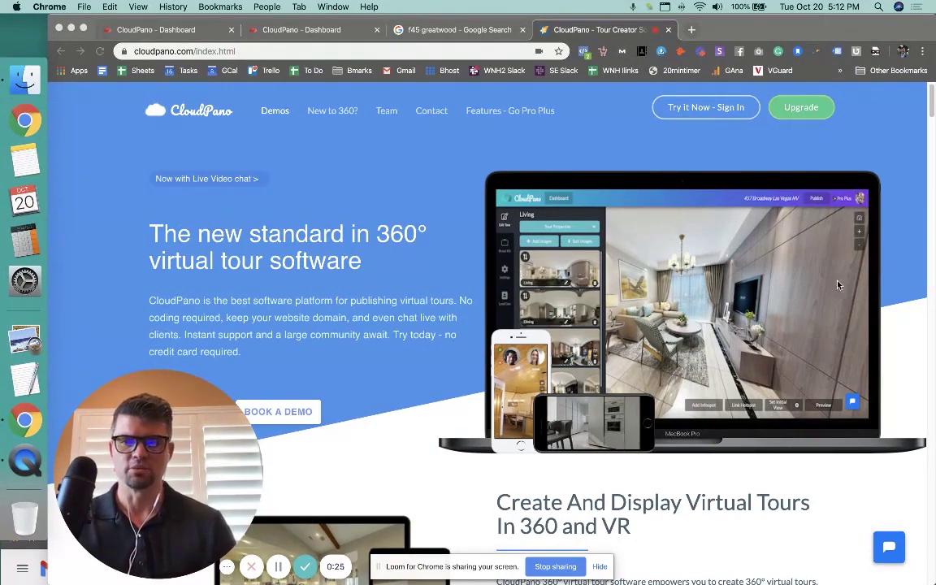
Sign in to CloudPano and open the tours dashboard
scroll(436, 304, "down", 20)
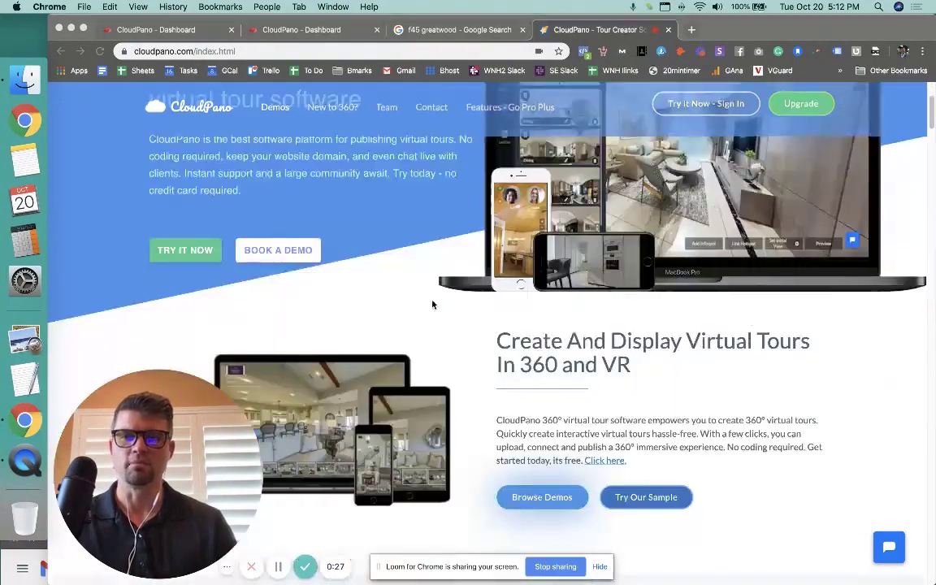
scroll(528, 244, "up", 15)
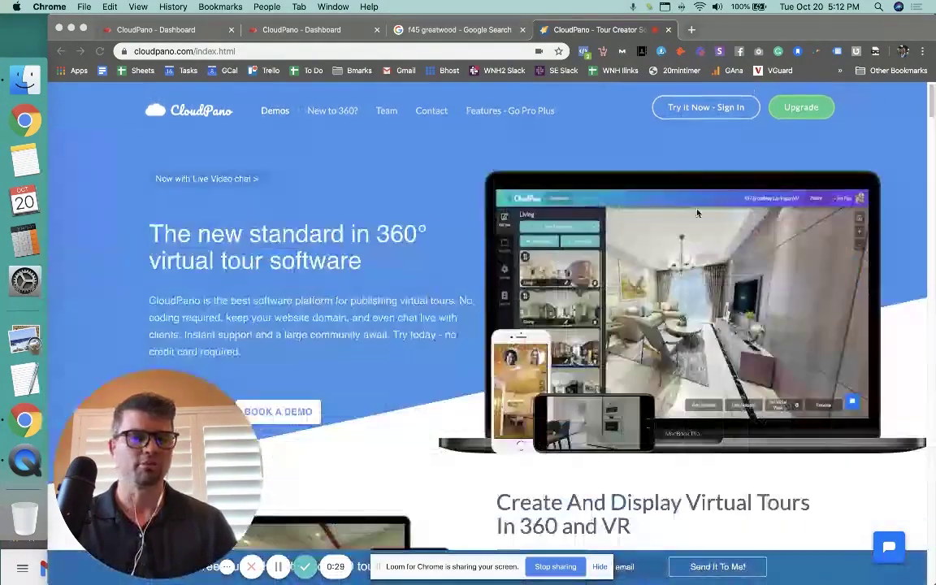
left_click(747, 150)
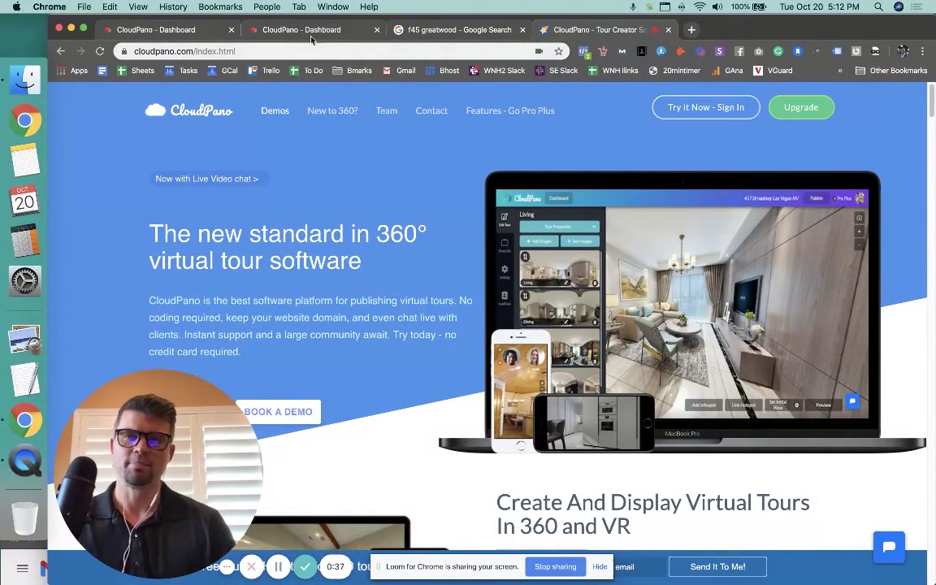
left_click(698, 108)
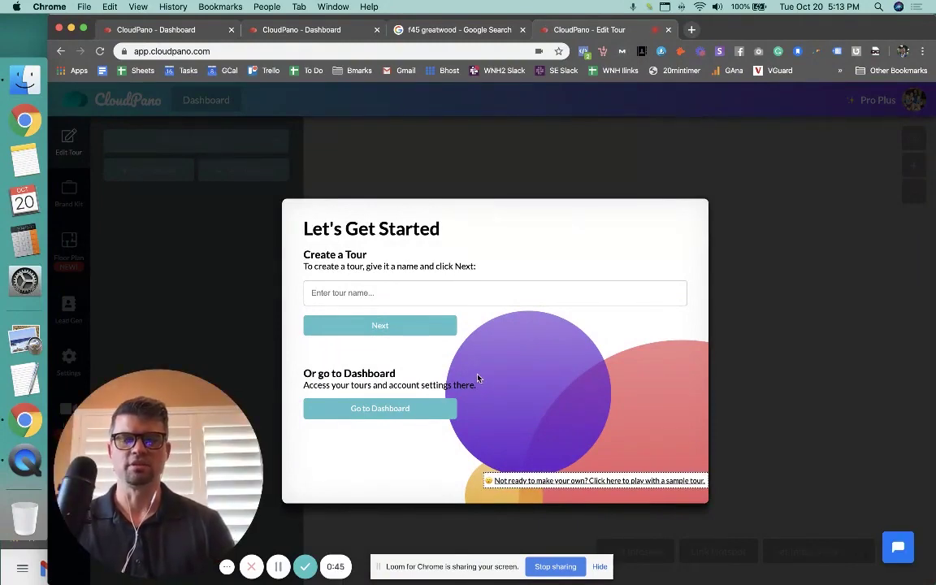
left_click(371, 409)
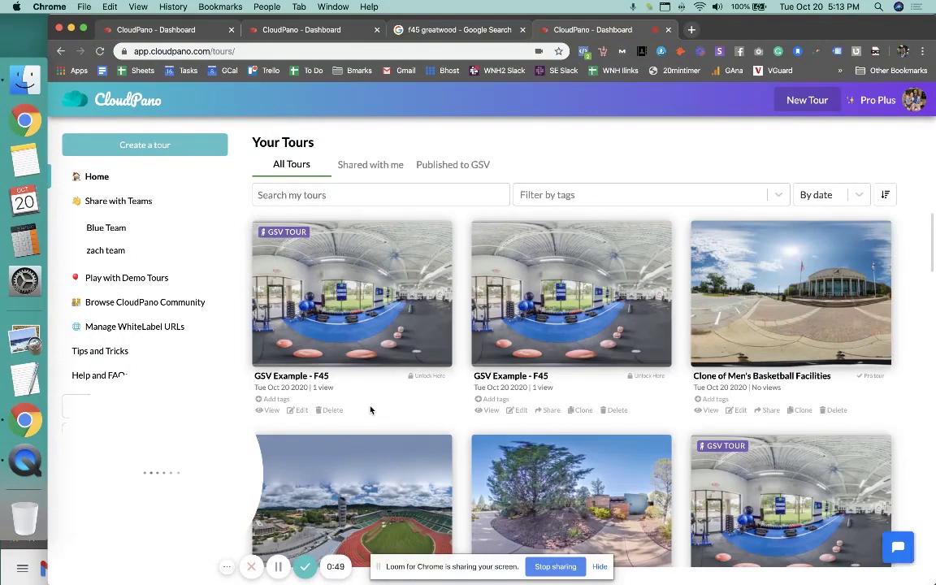
Check the Published to GSV tours, show All Tours again, then view the F45 Greatwood Street View
left_click(456, 165)
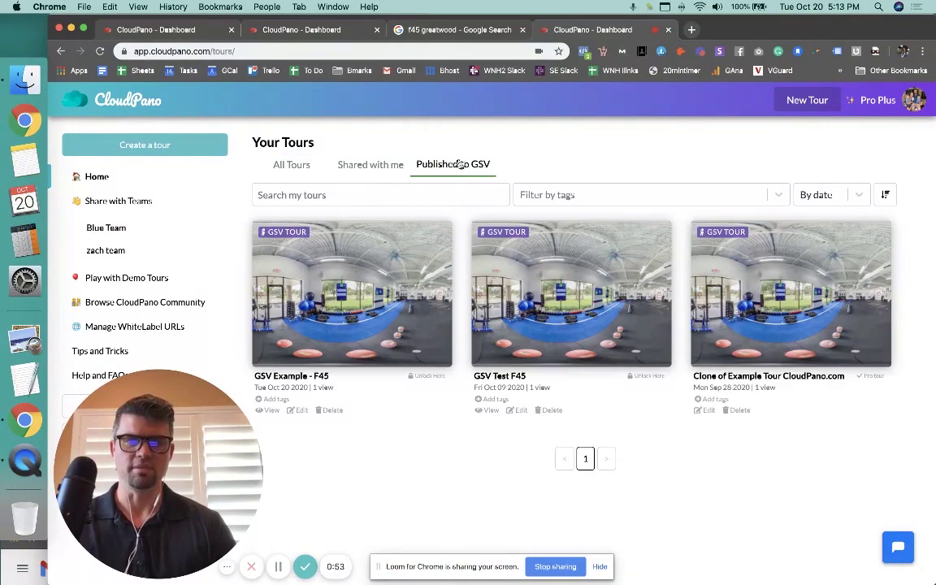
left_click(286, 168)
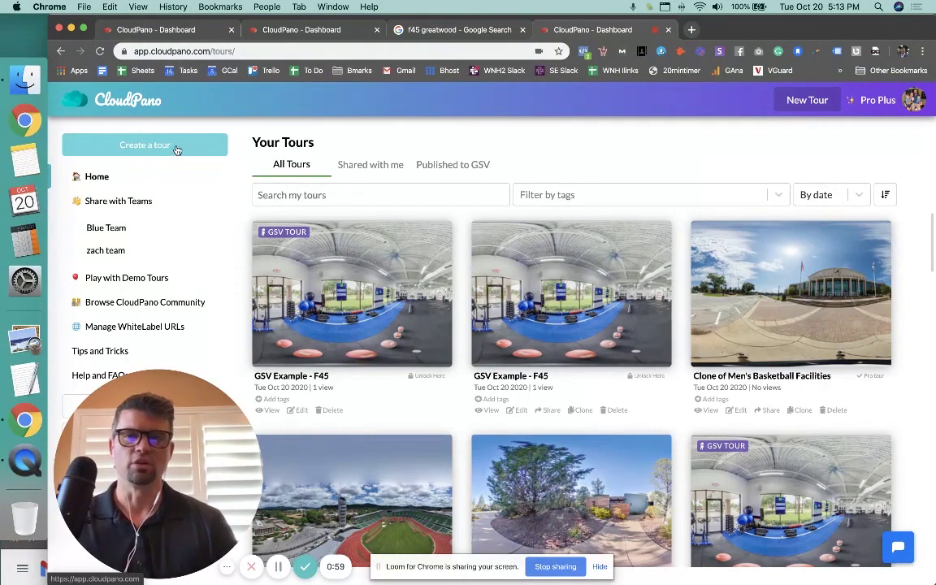
left_click(446, 32)
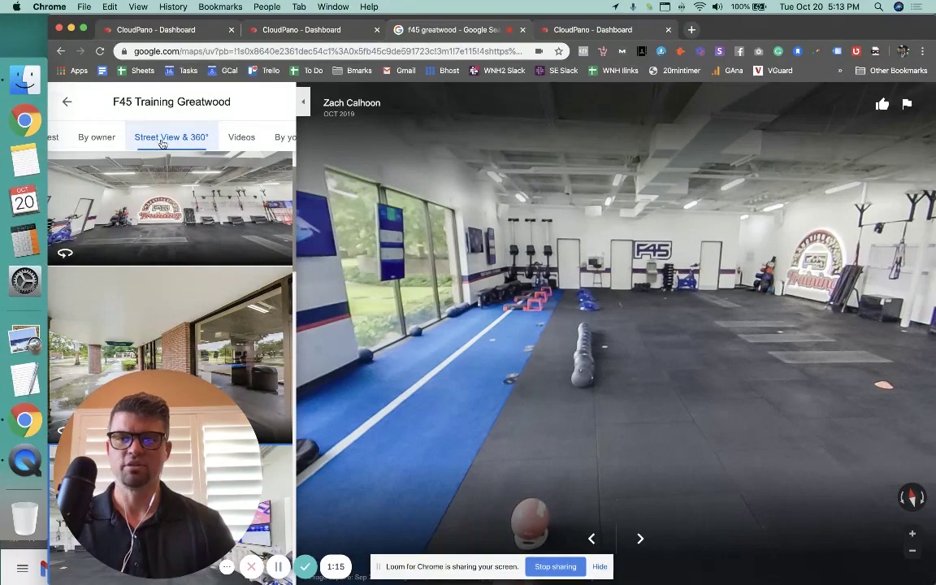
Step through the gym toward the F45 logo wall, then return to the CloudPano dashboard
left_click_drag(699, 268, 633, 307)
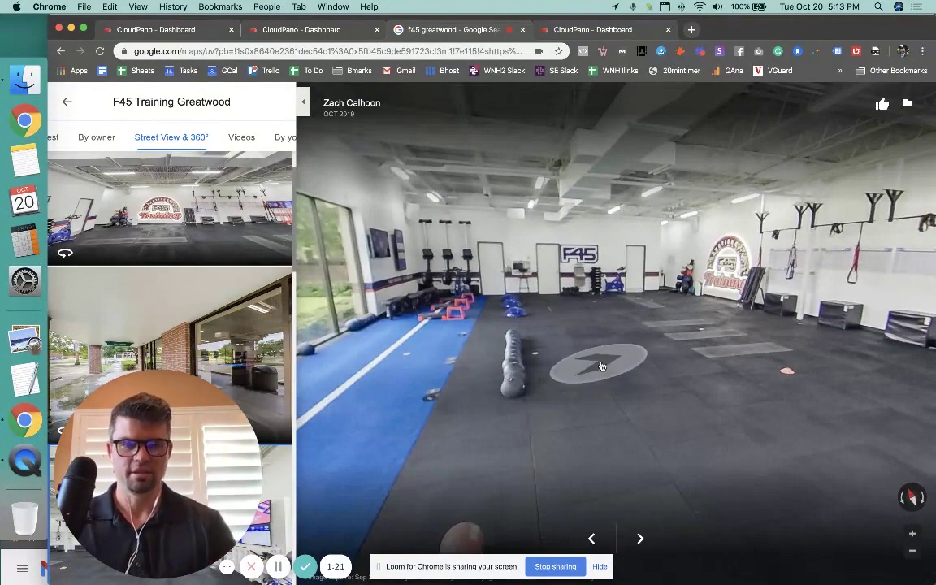
left_click(725, 443)
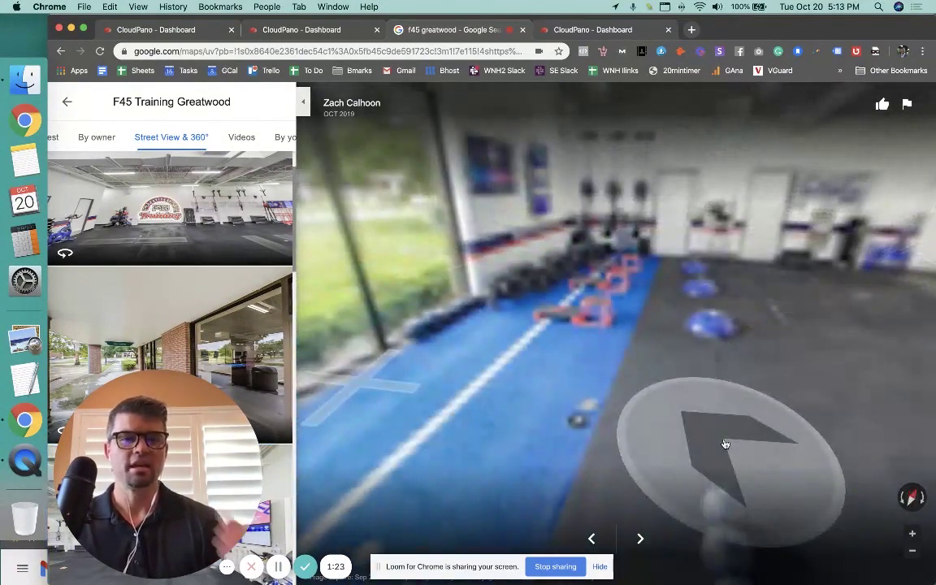
left_click(873, 341)
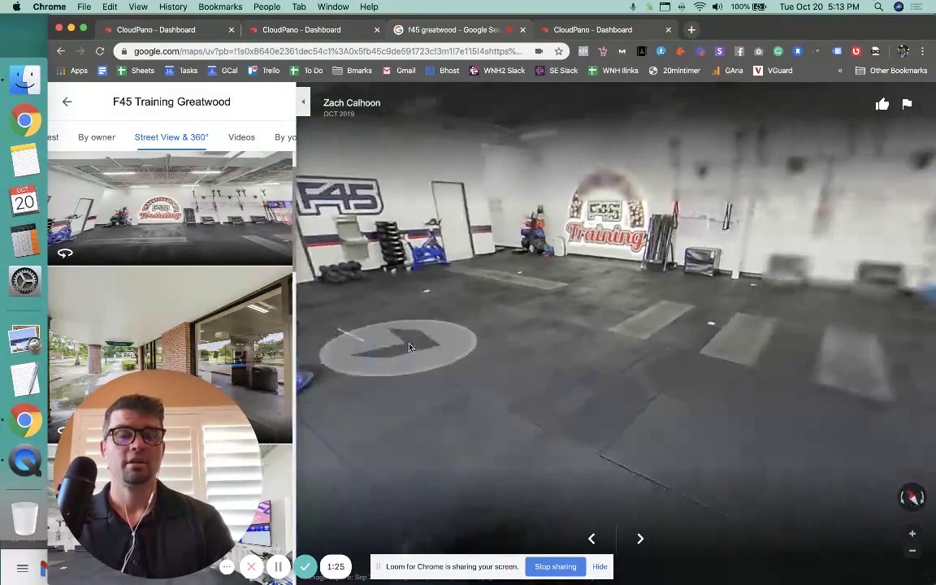
left_click(709, 315)
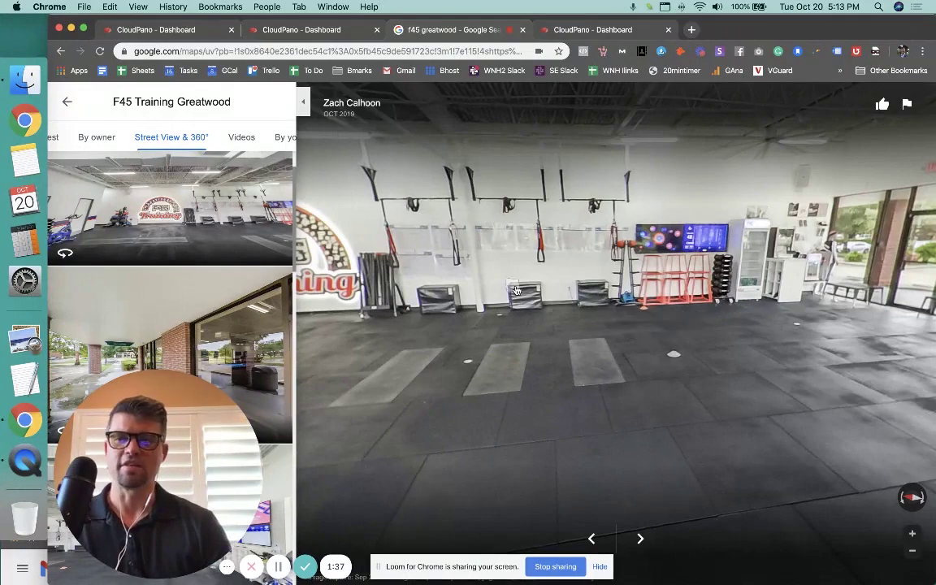
left_click_drag(472, 199, 618, 195)
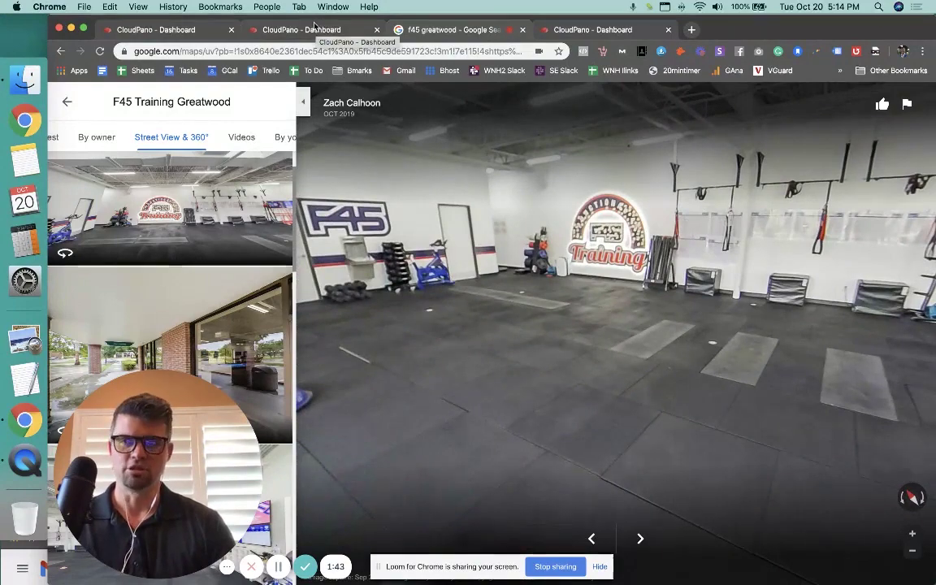
left_click(277, 30)
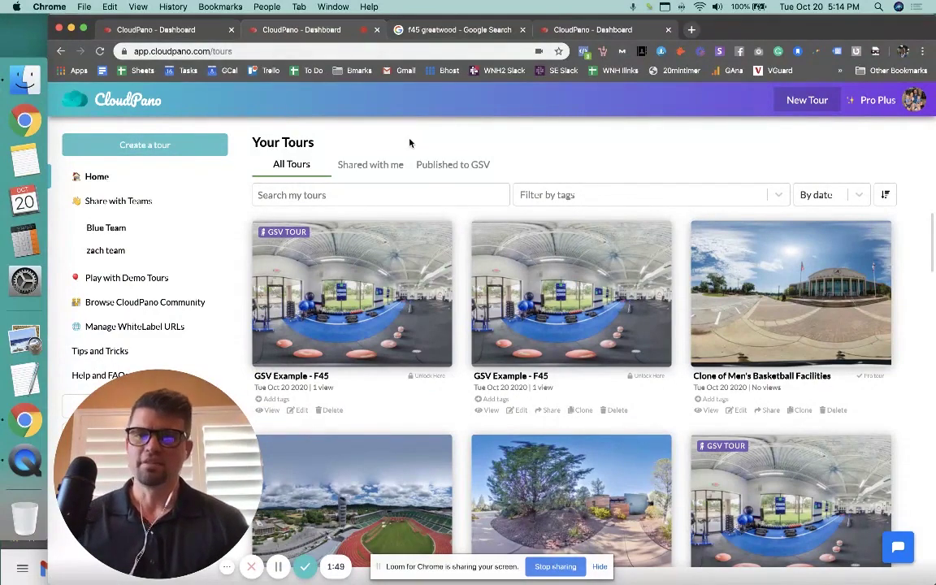
Create a new tour named 'Example 2 F45 GSV' and continue to photo upload
left_click(134, 138)
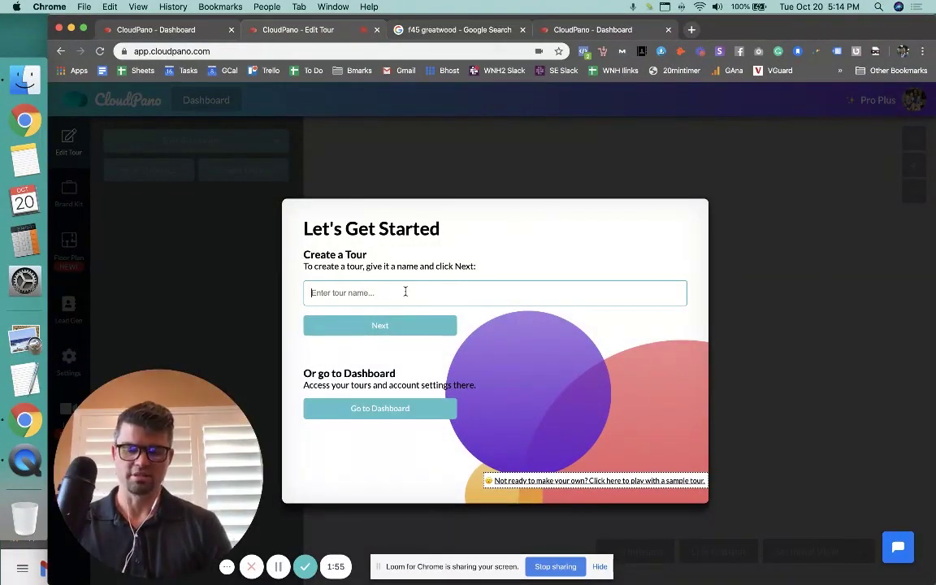
type("Example 2 F45 GSV")
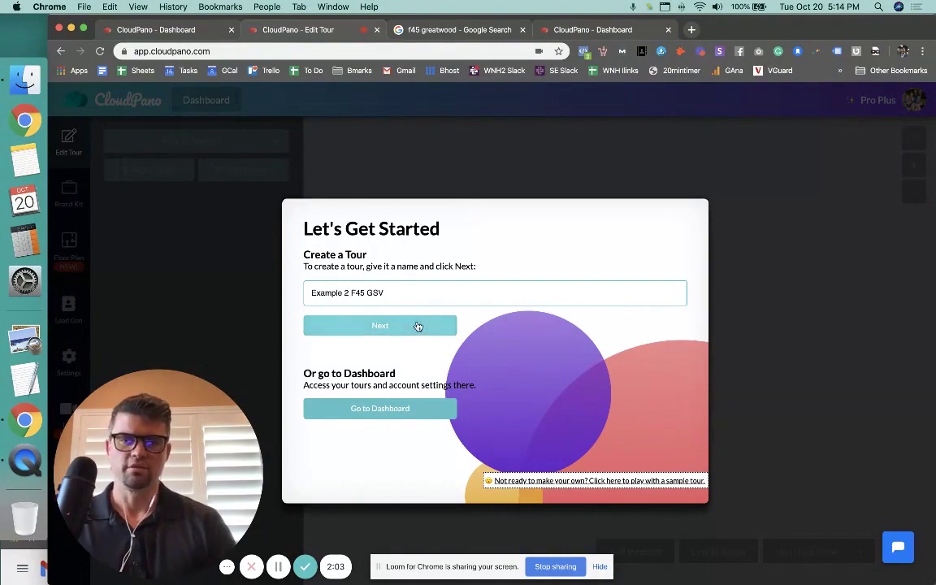
left_click(417, 326)
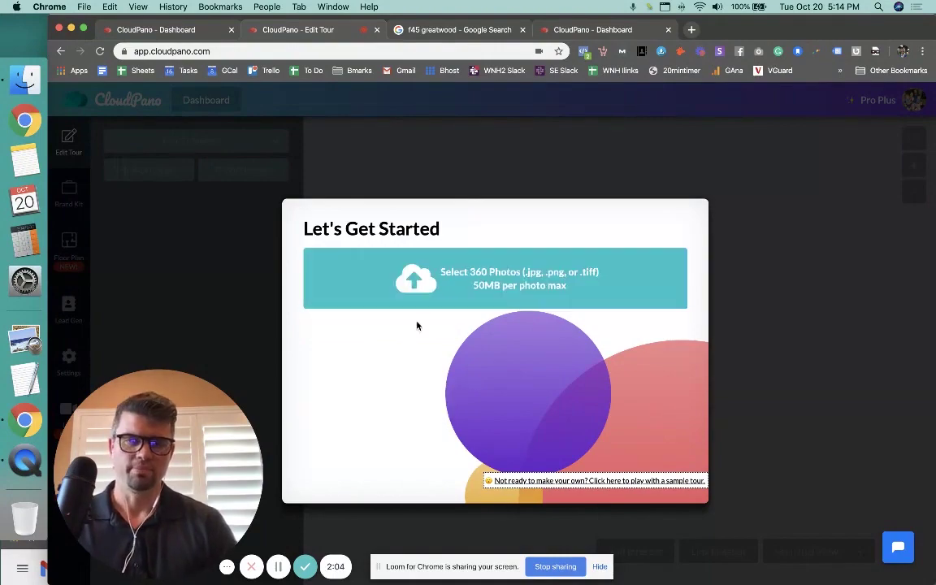
Upload IMG_1157 through IMG_1163 from the f45 Photos folder
left_click(462, 286)
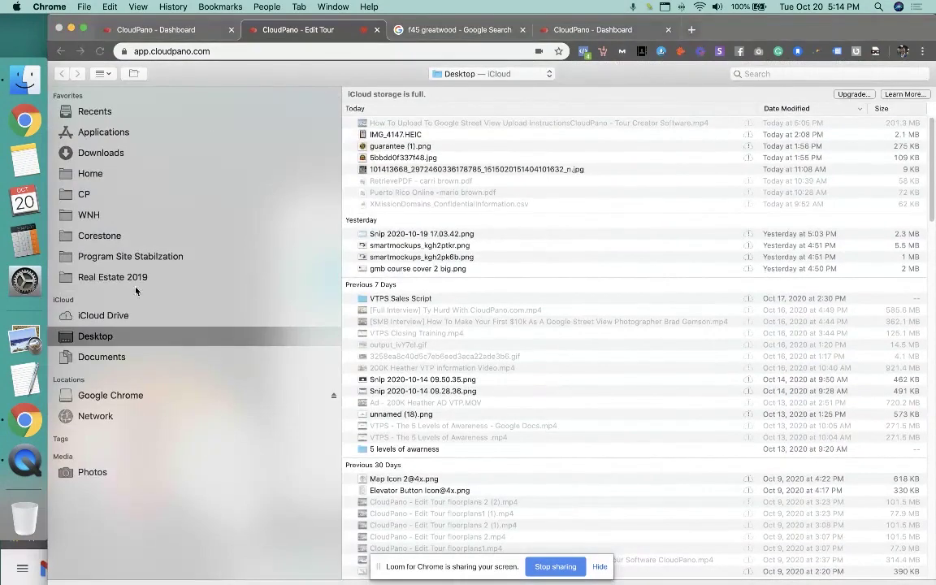
scroll(464, 384, "down", 15)
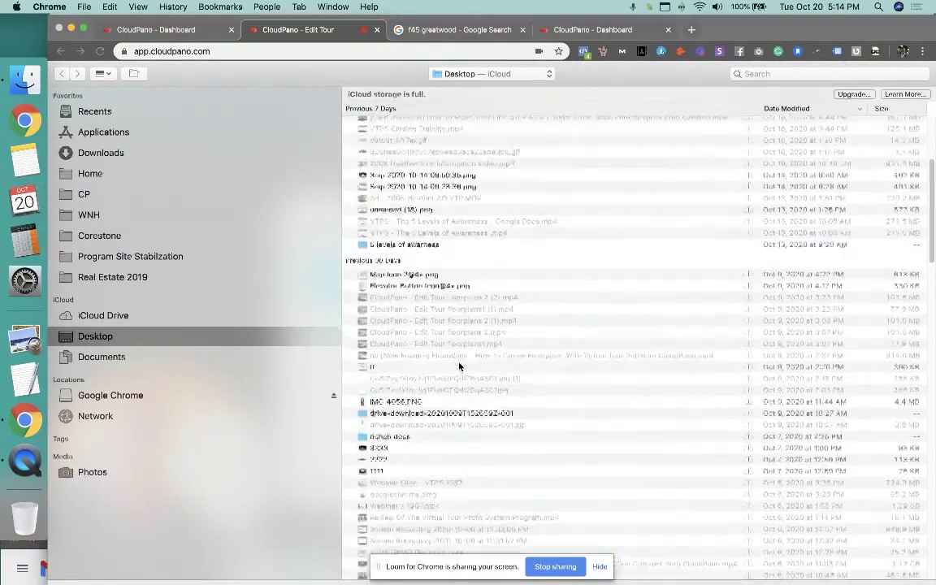
scroll(461, 366, "down", 5)
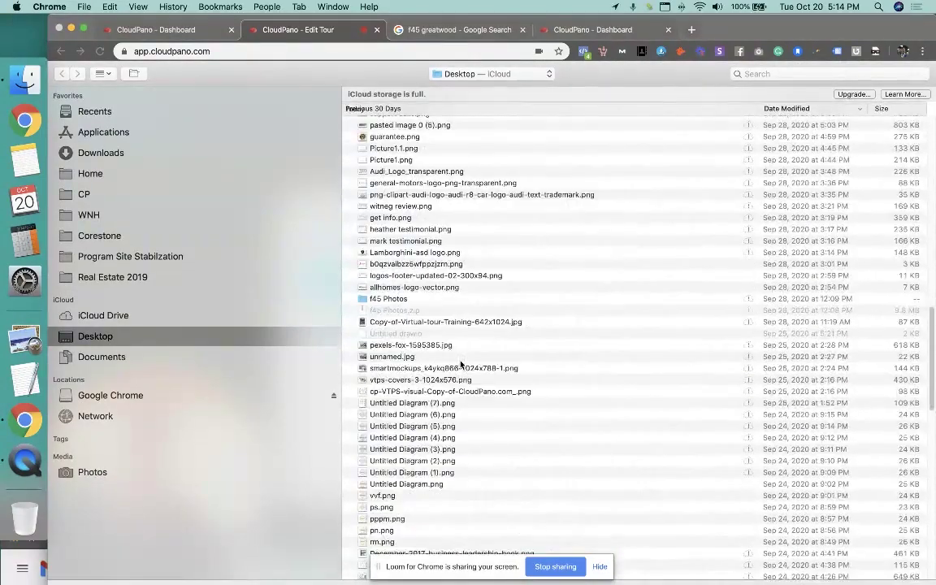
double_click(388, 298)
left_click(378, 123)
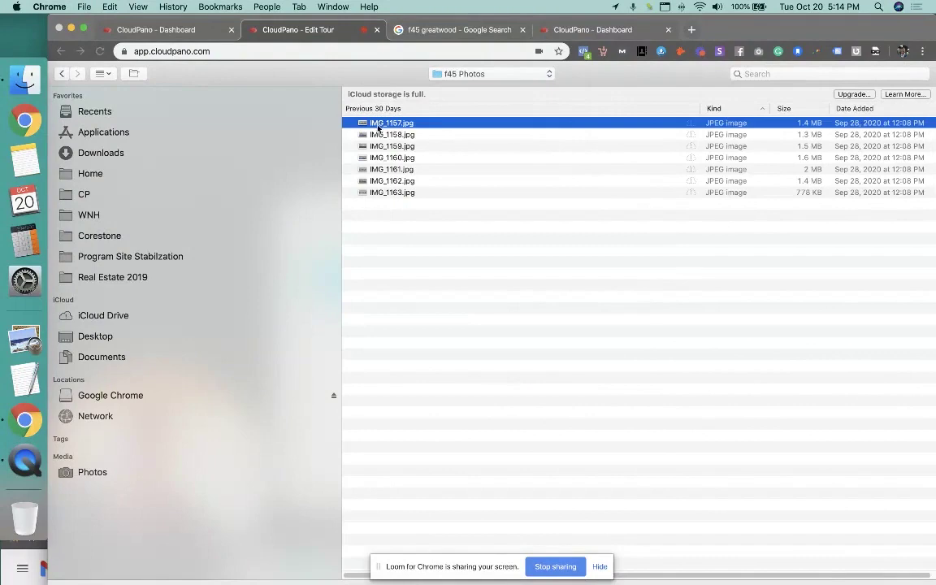
left_click(391, 193, "shift")
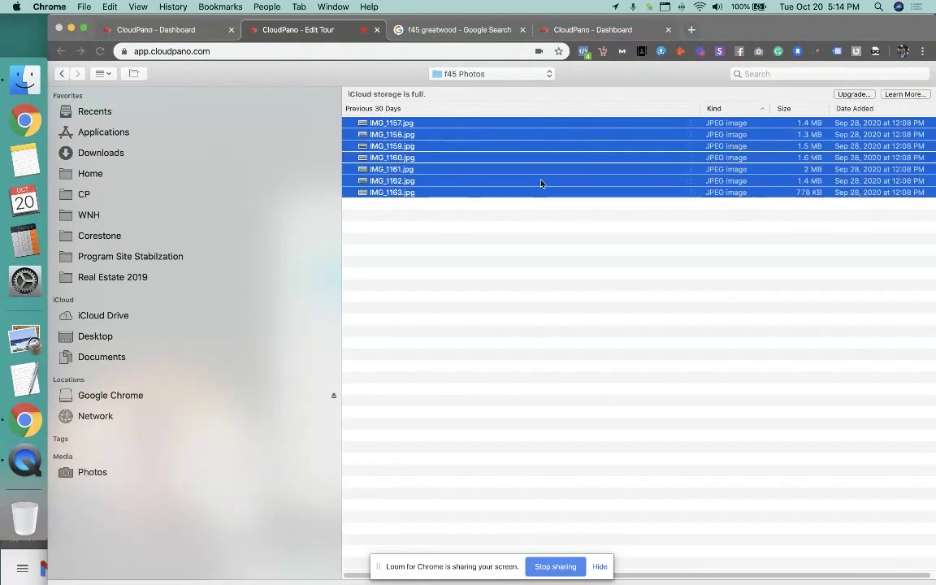
key("Return")
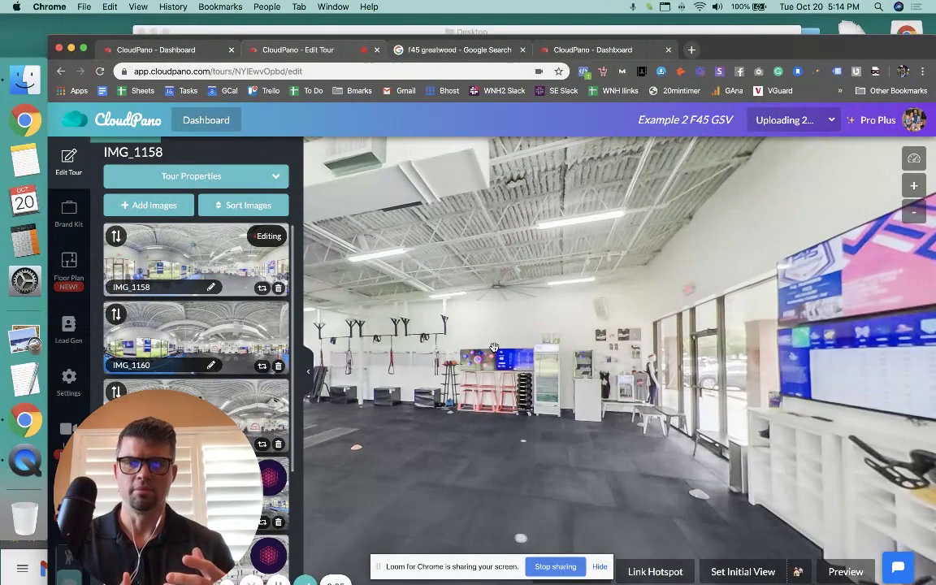
Look around the uploaded panorama, maximize the browser, and go to the tour's Google Street View page
left_click_drag(494, 347, 545, 326)
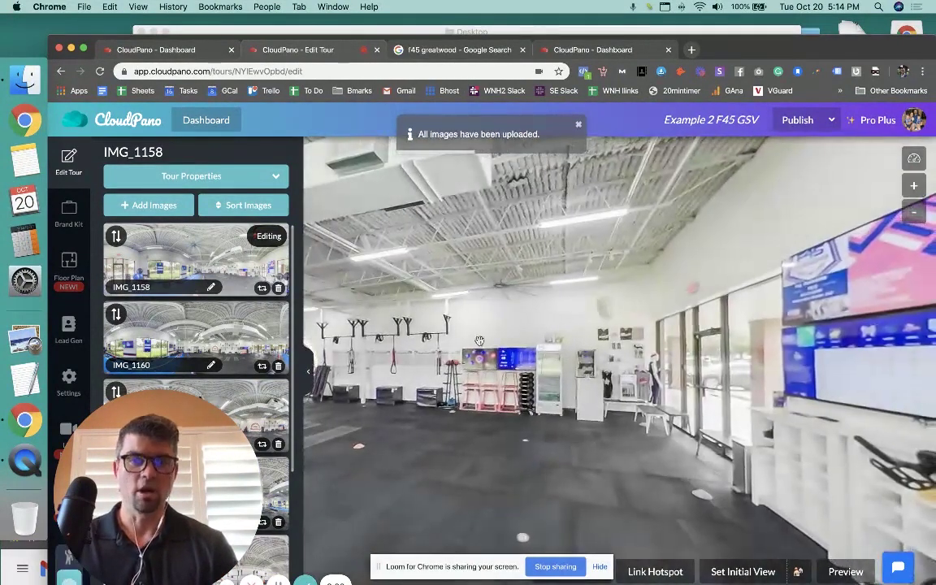
left_click_drag(475, 329, 561, 334)
left_click_drag(194, 451, 817, 431)
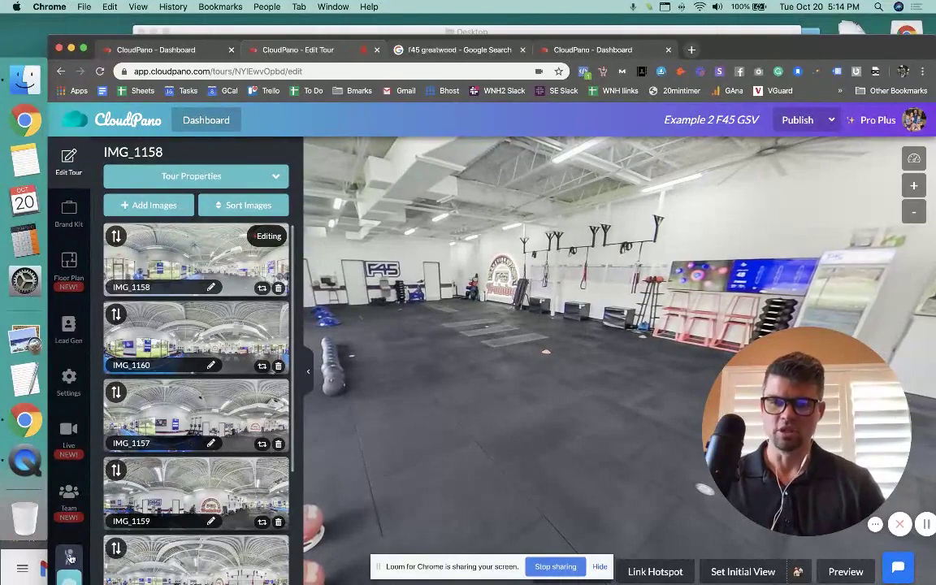
double_click(764, 54)
double_click(83, 30)
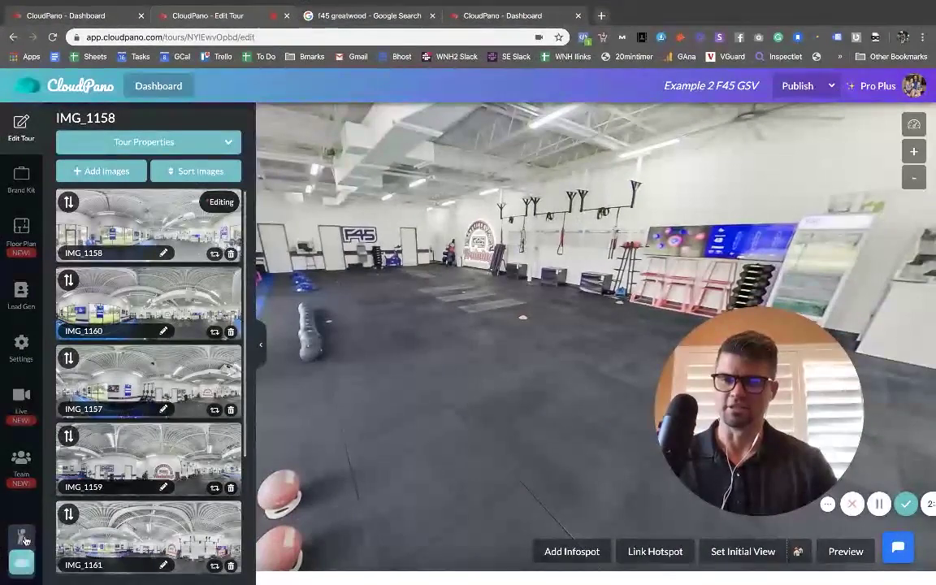
left_click(25, 541)
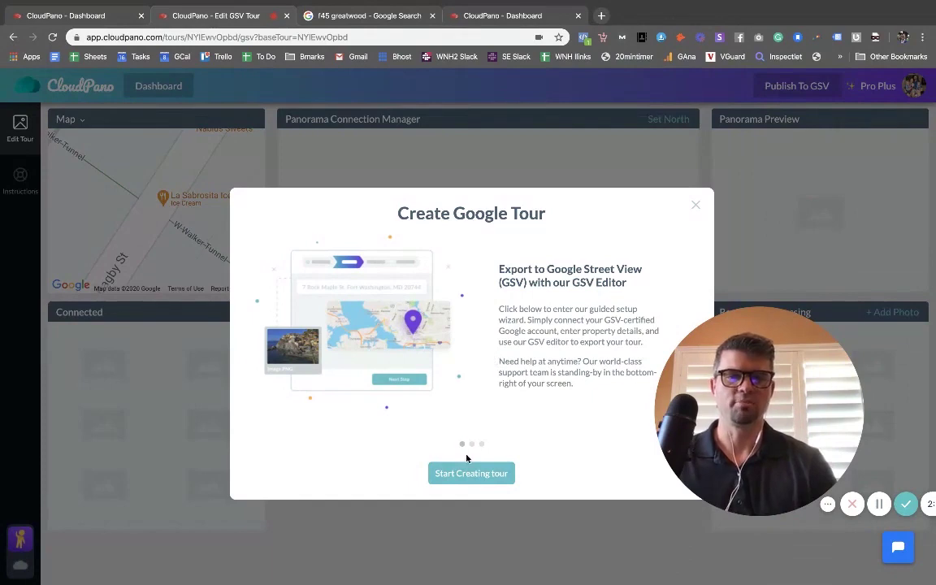
Go through the Create Google Tour intro and authorize a Google account for publishing
left_click(471, 444)
left_click(481, 445)
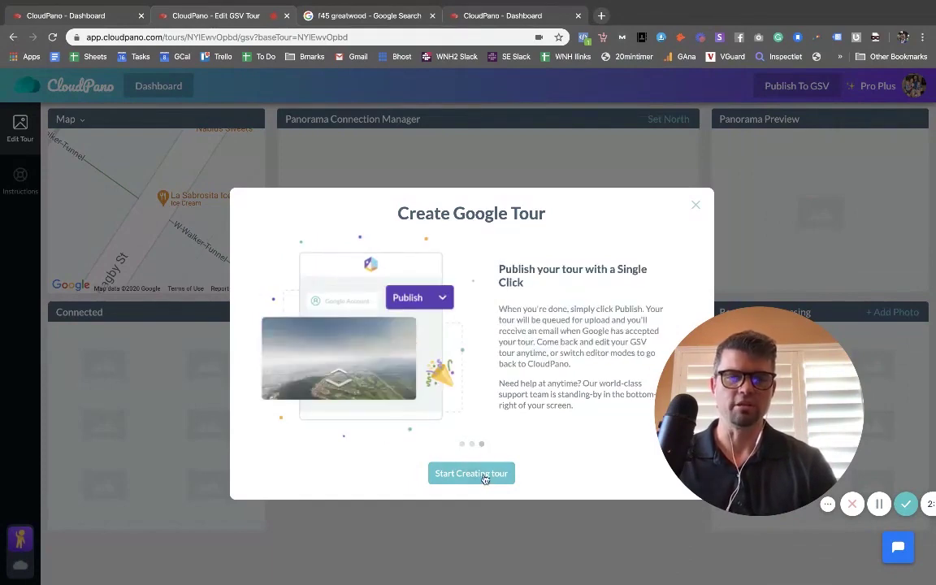
left_click(480, 477)
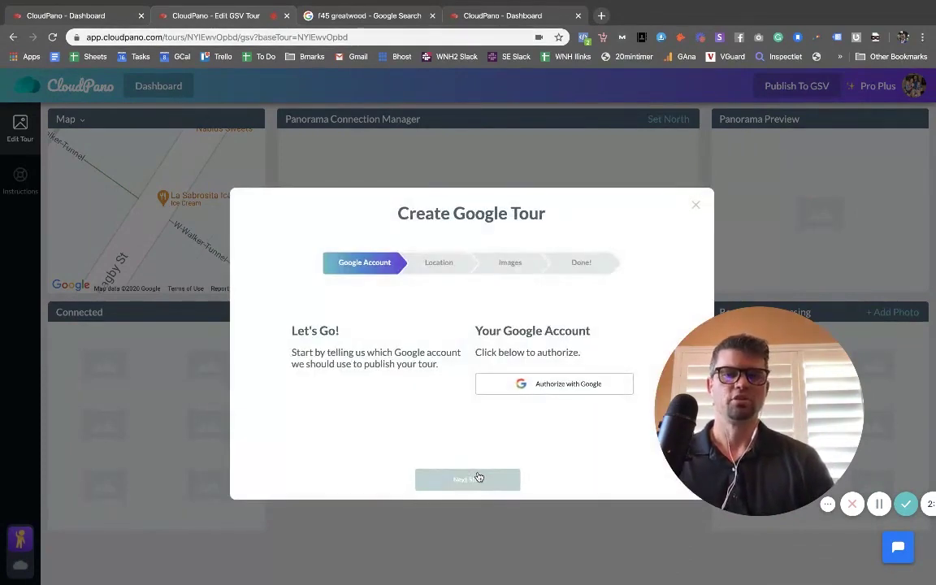
left_click(568, 387)
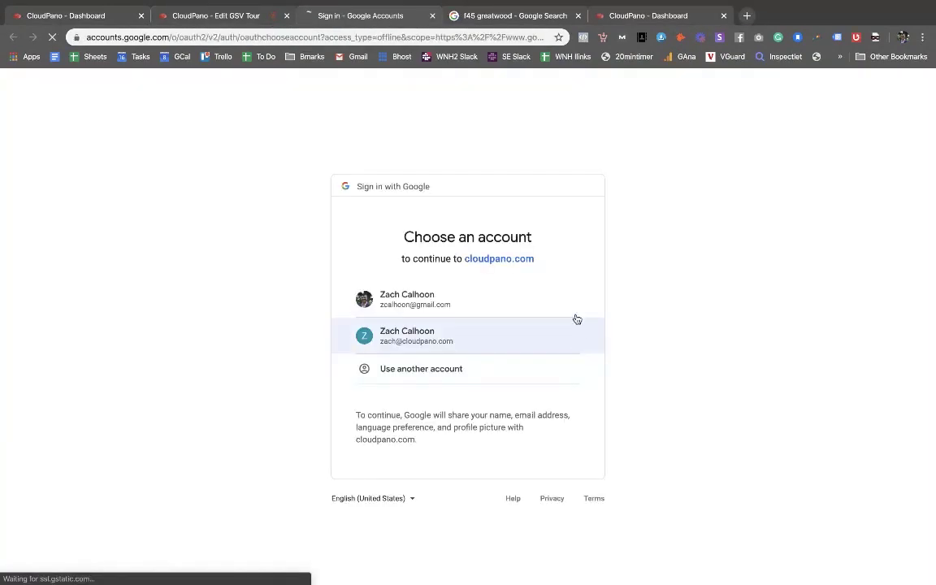
left_click(441, 302)
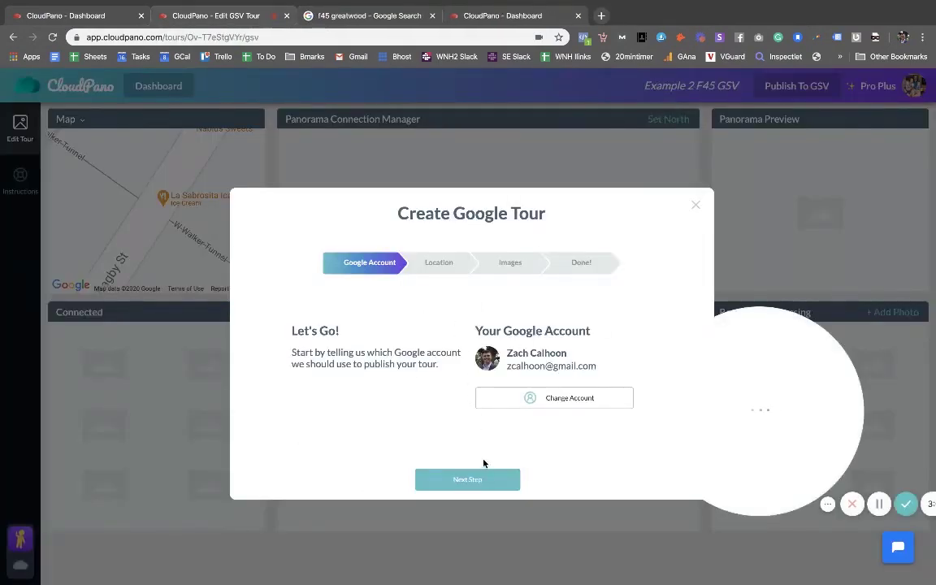
Set the tour address to F45 Training Greatwood, Crabb River Road, Richmond, TX
left_click(478, 481)
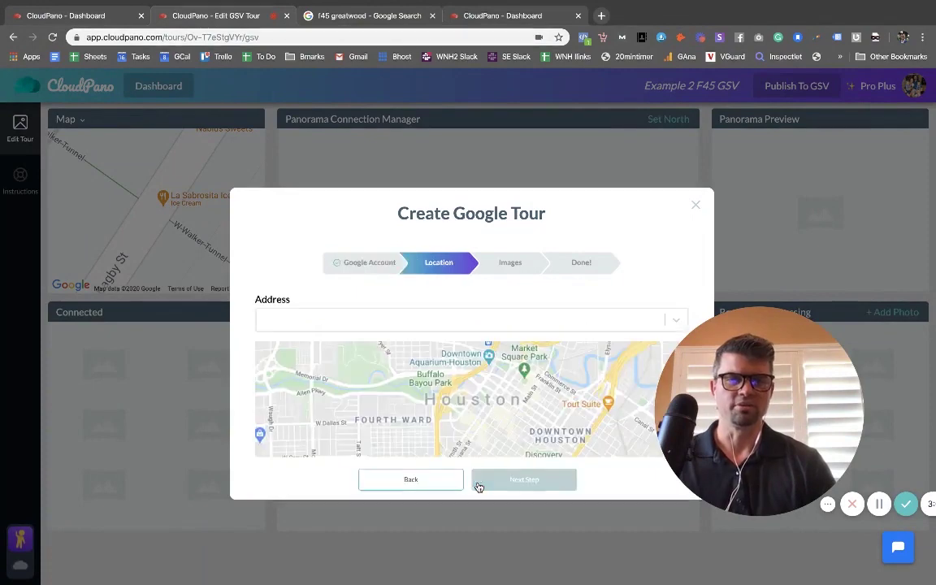
left_click(451, 325)
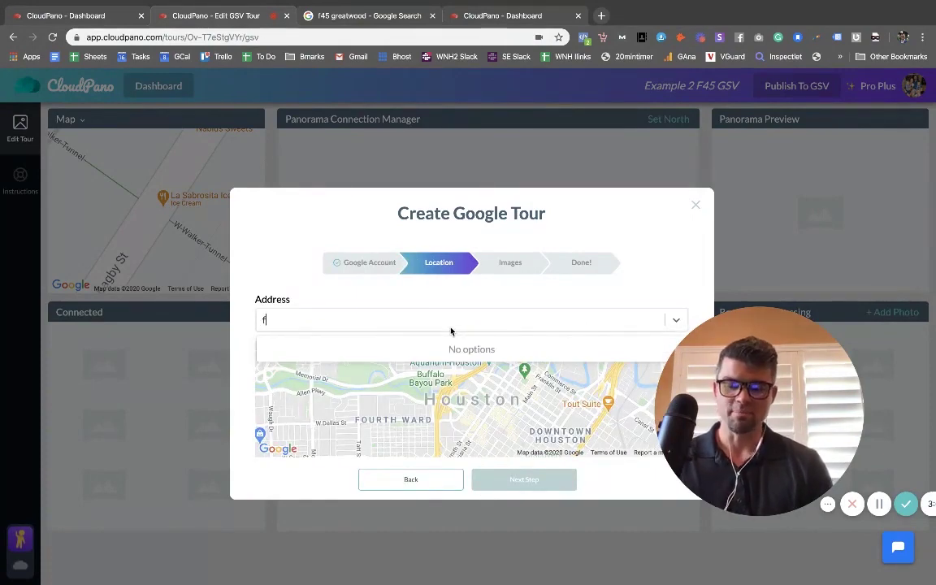
type("grreat")
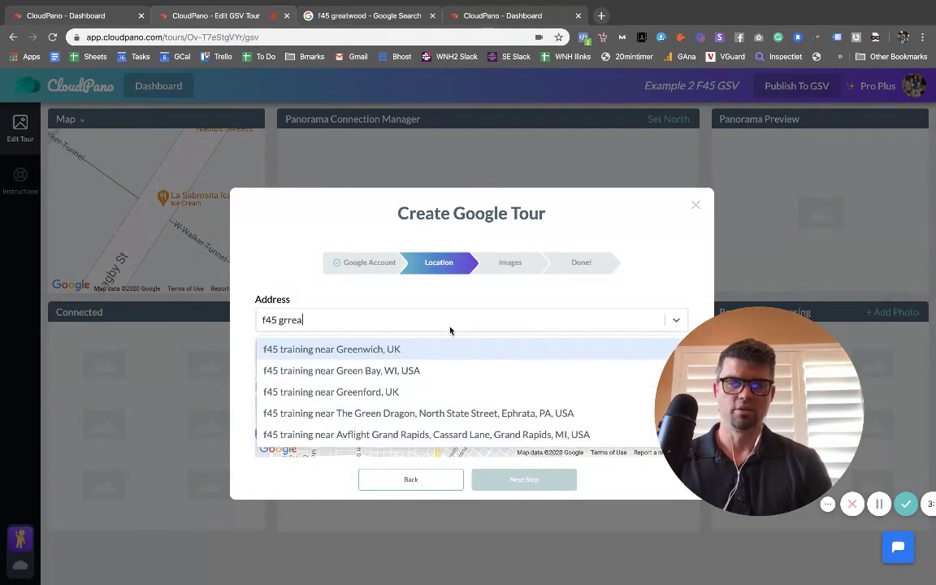
key("BackSpace")
key("BackSpace")
key("BackSpace")
key("BackSpace")
type("eatwood")
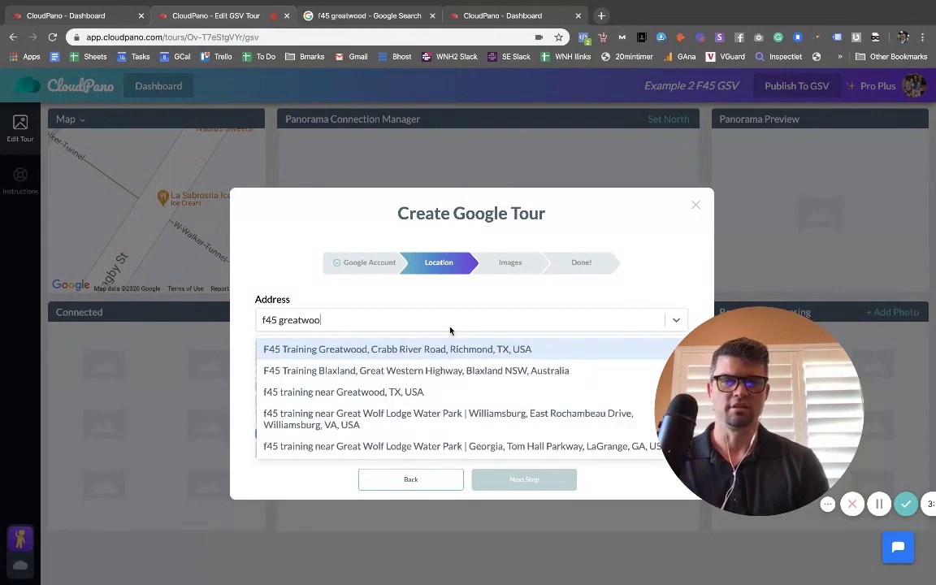
left_click(393, 350)
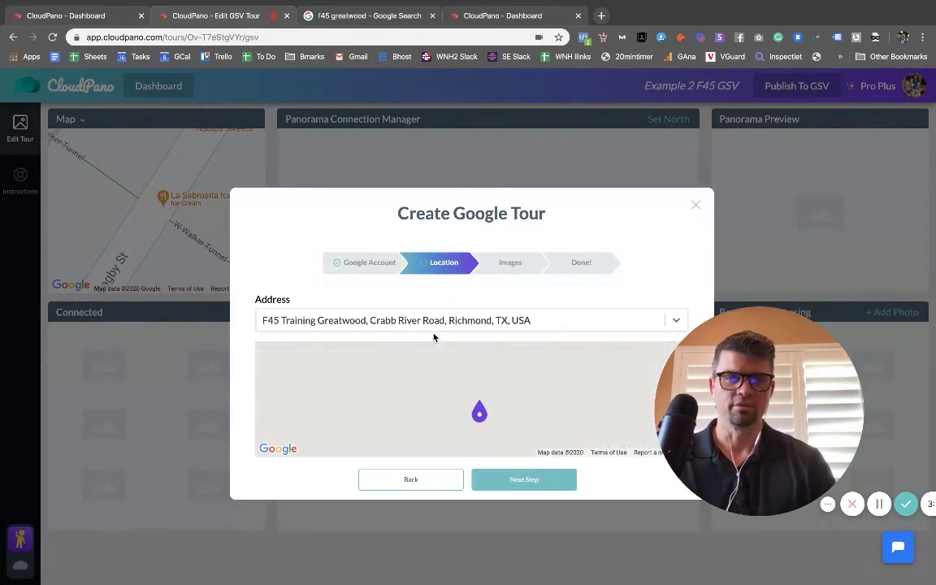
Keep all seven photos and finish the Google tour setup
left_click(548, 484)
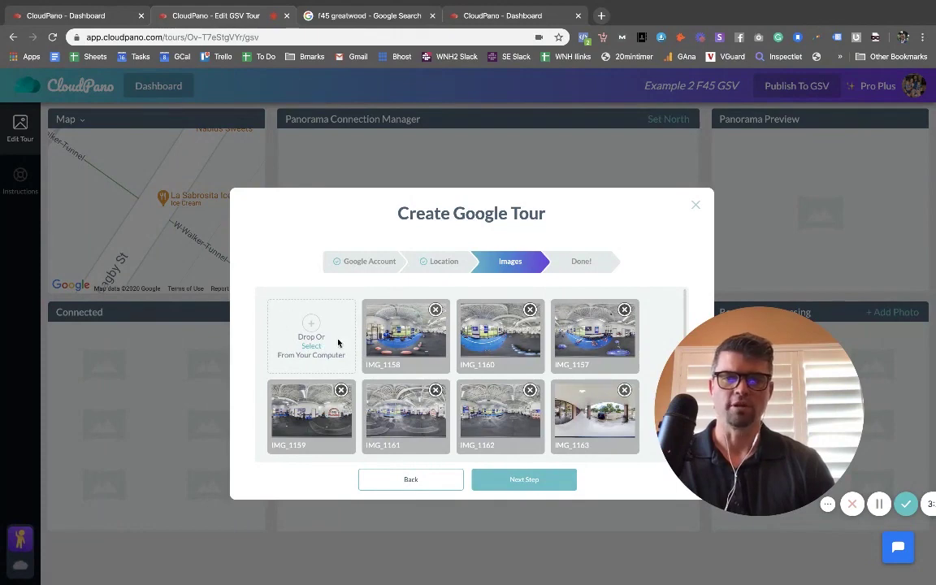
left_click(538, 484)
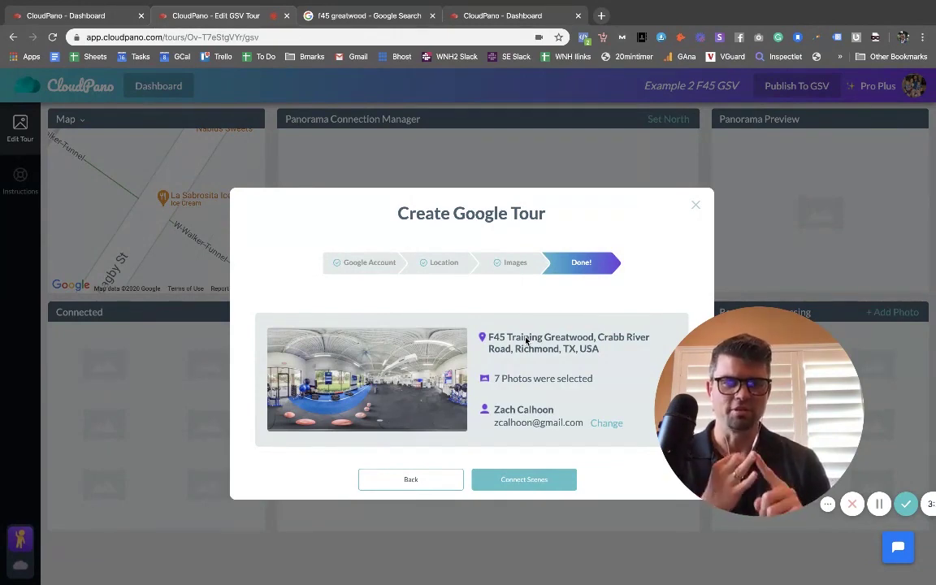
left_click(513, 490)
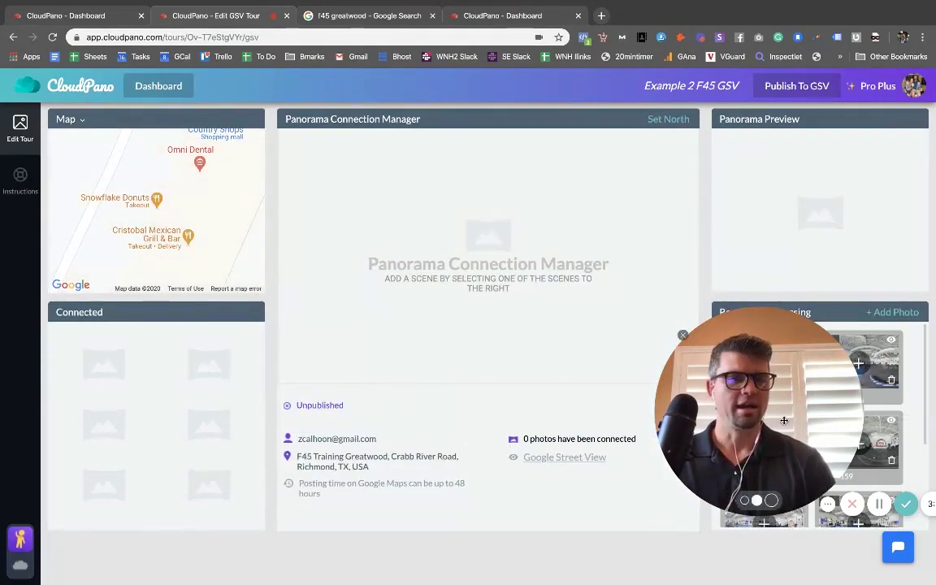
left_click_drag(784, 395, 107, 457)
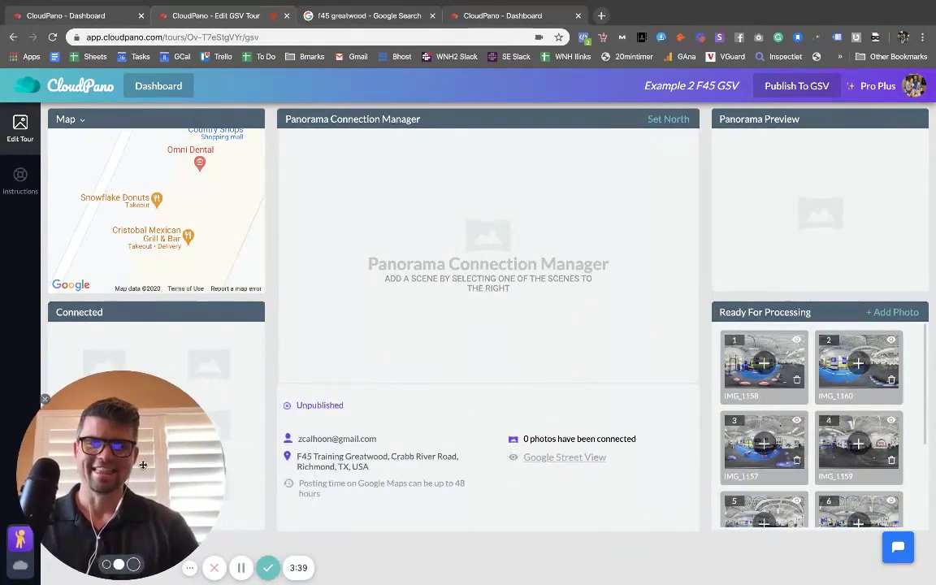
left_click(109, 565)
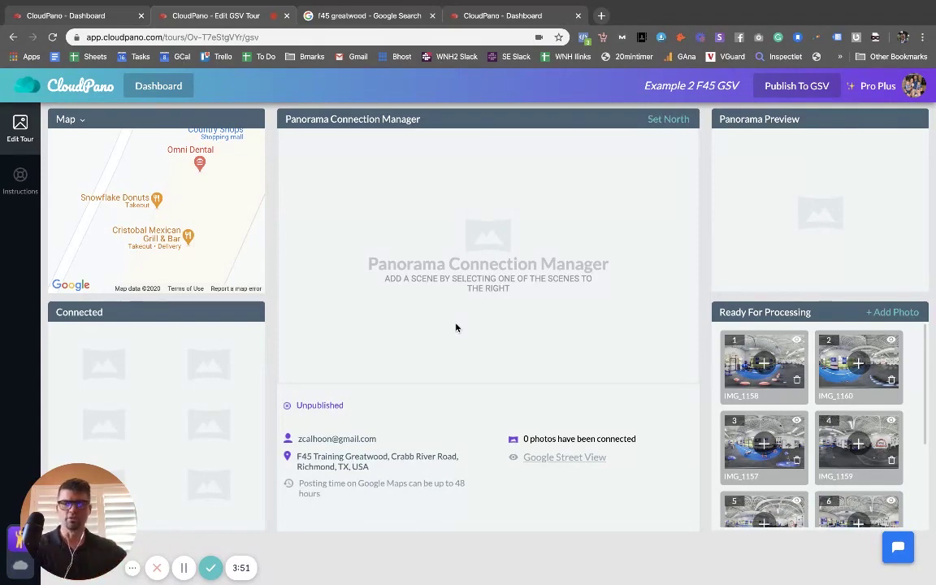
scroll(839, 368, "down", 3)
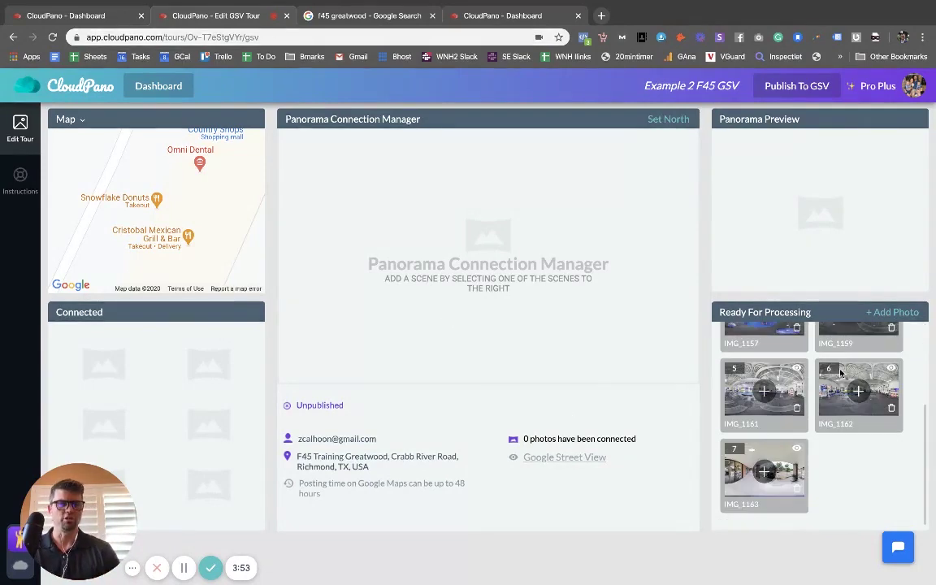
scroll(841, 451, "up", 3)
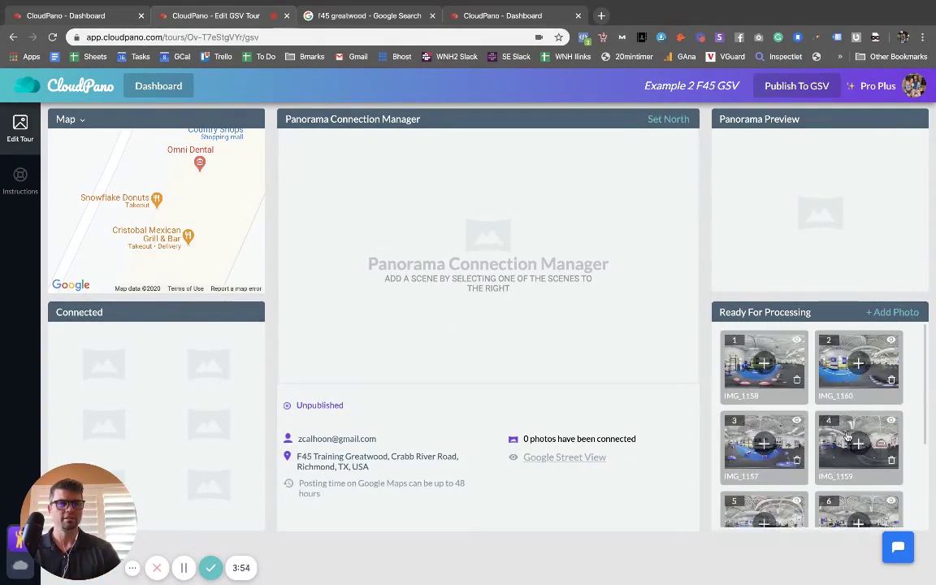
Connect IMG_1158 as the first scene and centre the map near Greatwood Country Shops
left_click(763, 365)
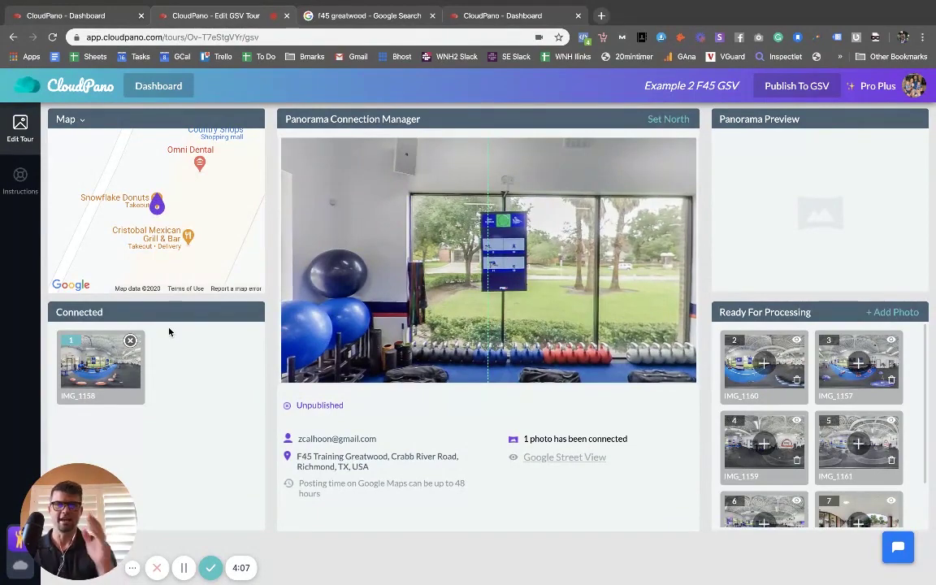
left_click_drag(172, 189, 181, 213)
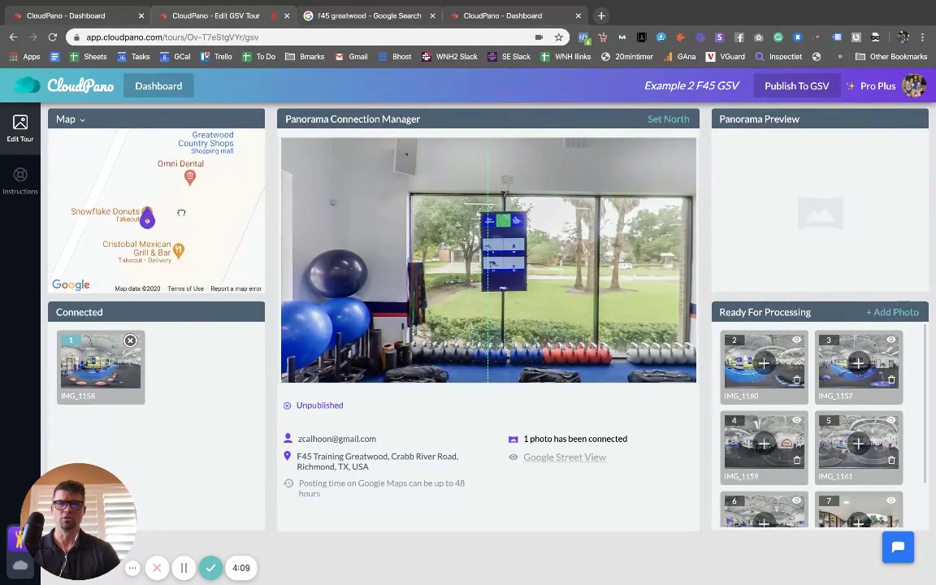
mouse_move(166, 146)
left_mouse_down()
mouse_move(126, 213)
mouse_move(163, 197)
left_mouse_up()
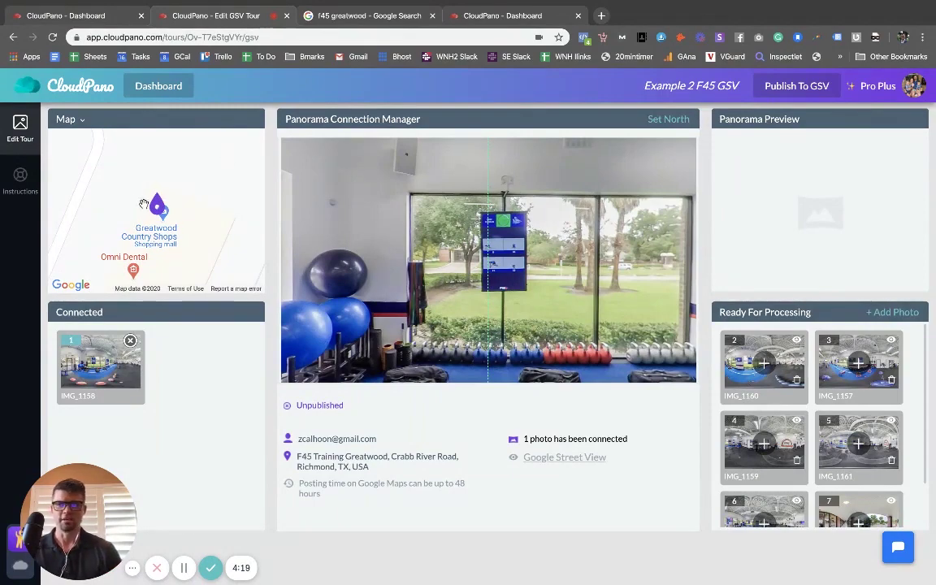
Connect IMG_1160 with its pin below the first, then connect IMG_1157
left_click(761, 367)
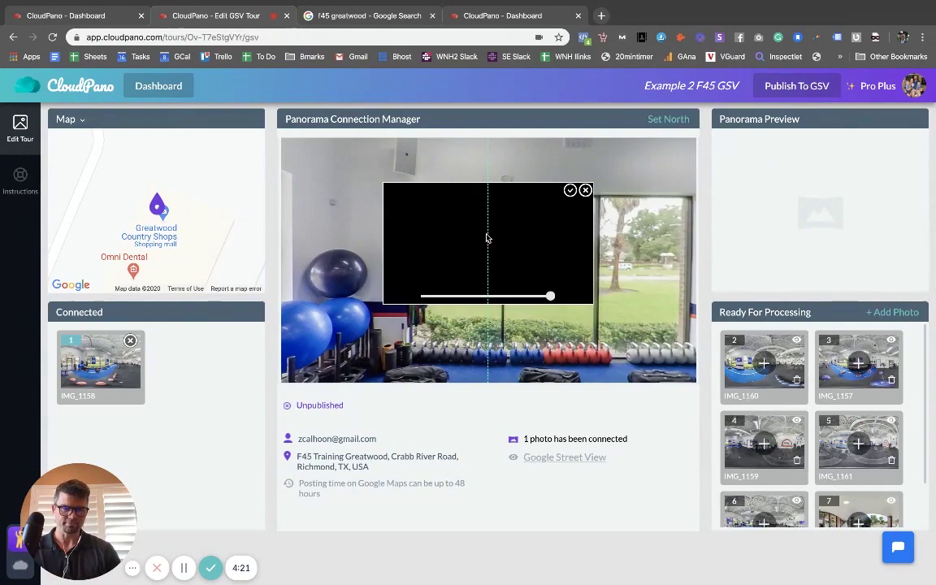
left_click(570, 189)
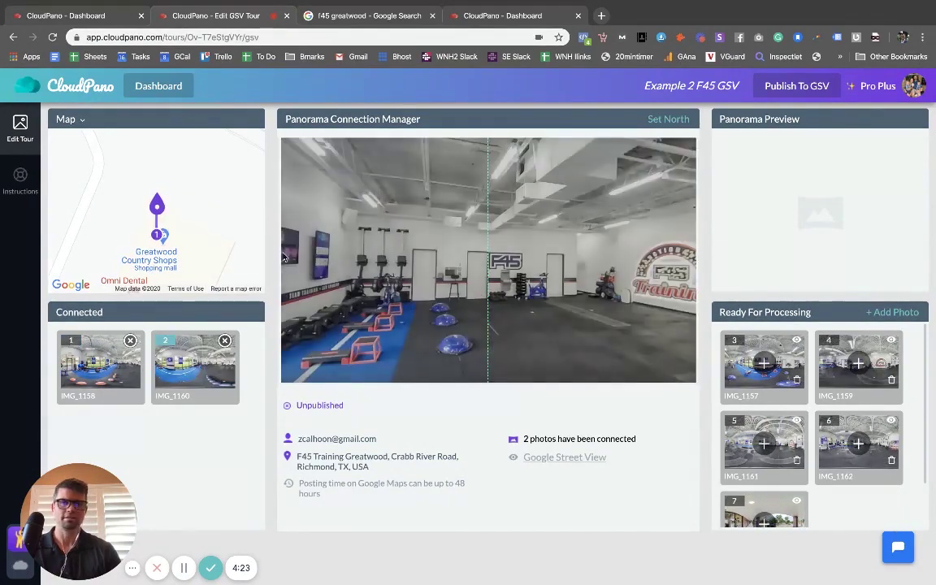
left_click_drag(157, 205, 184, 242)
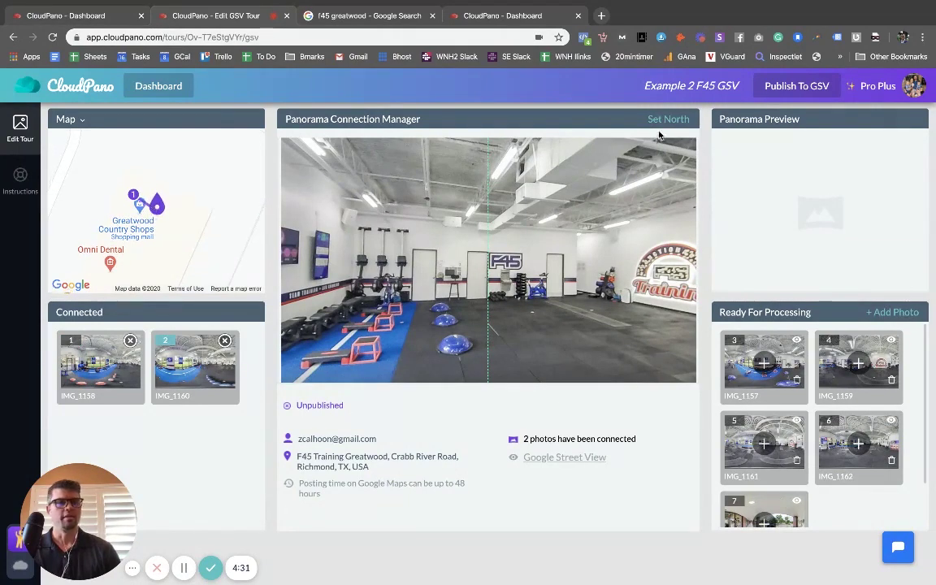
left_click_drag(480, 234, 505, 254)
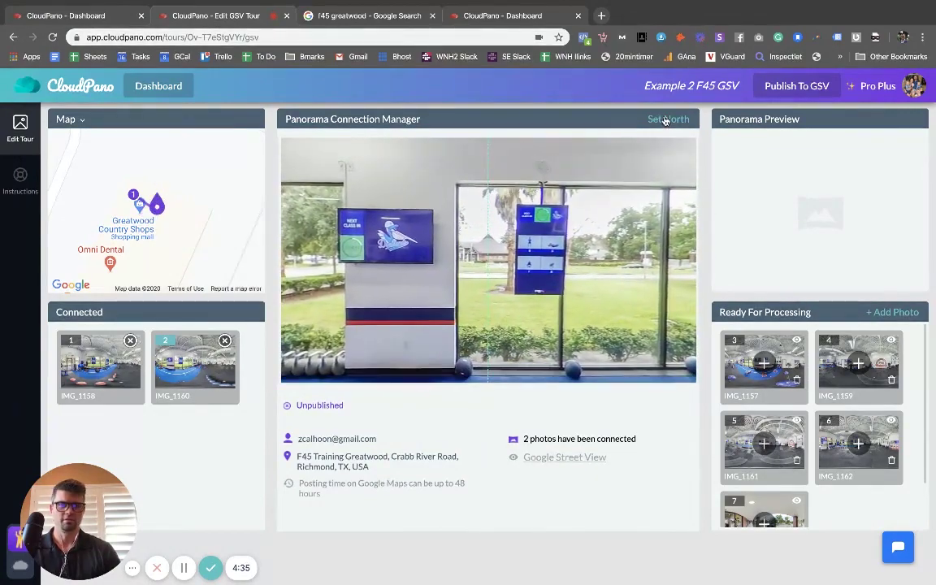
left_click(689, 337)
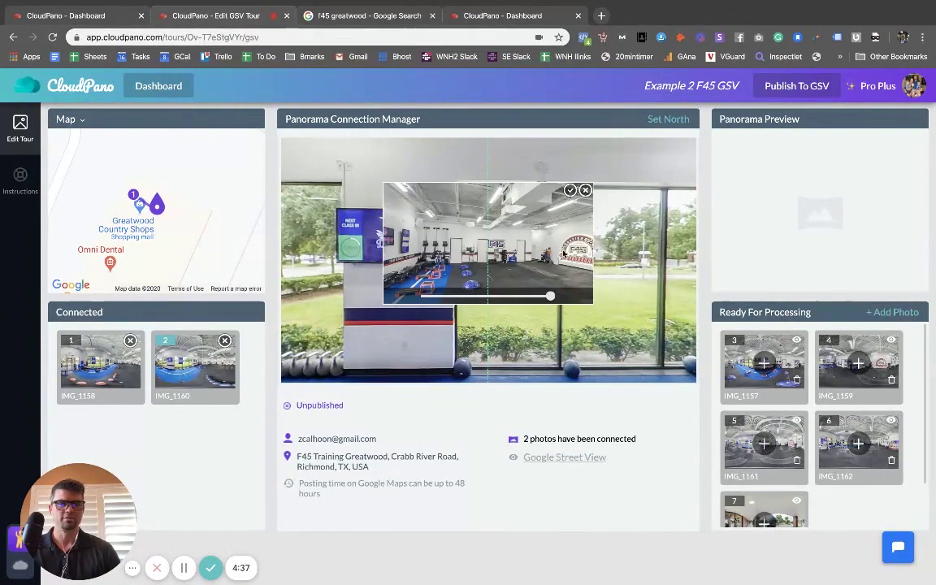
left_click(570, 190)
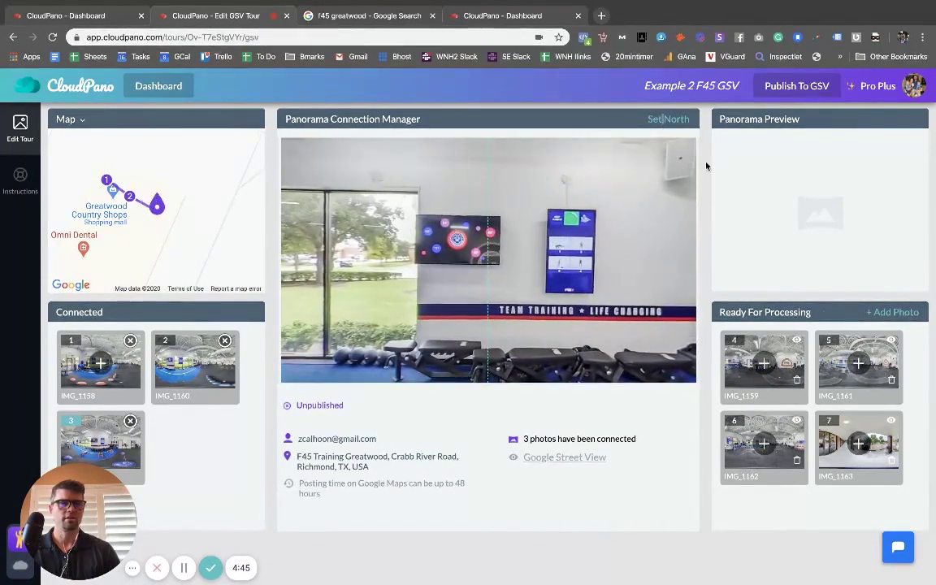
Connect IMG_1159 as the fourth scene, pinned below point 3
left_click(763, 364)
left_click(570, 190)
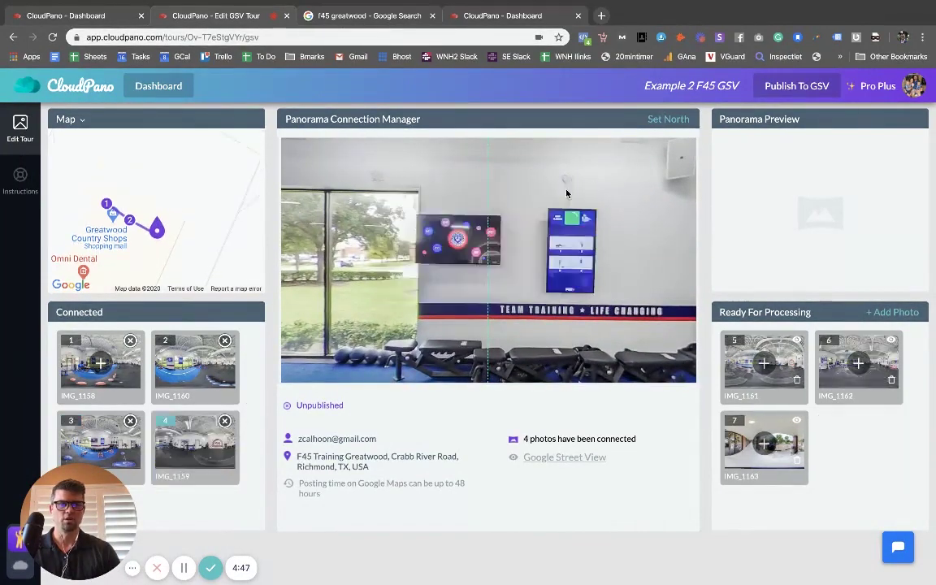
left_click_drag(158, 210, 146, 261)
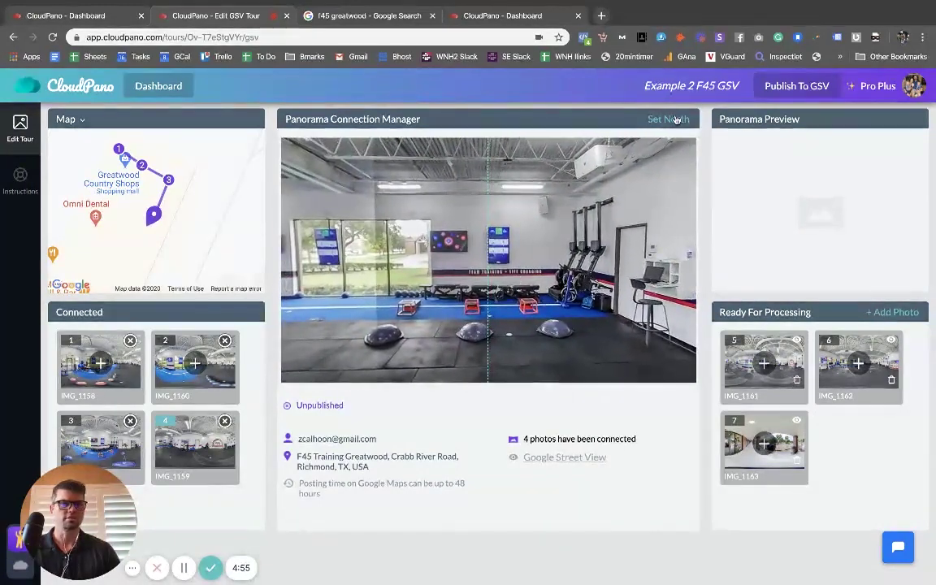
Add IMG_1161 and the next photo, setting north toward the window wall
left_click_drag(777, 379, 574, 277)
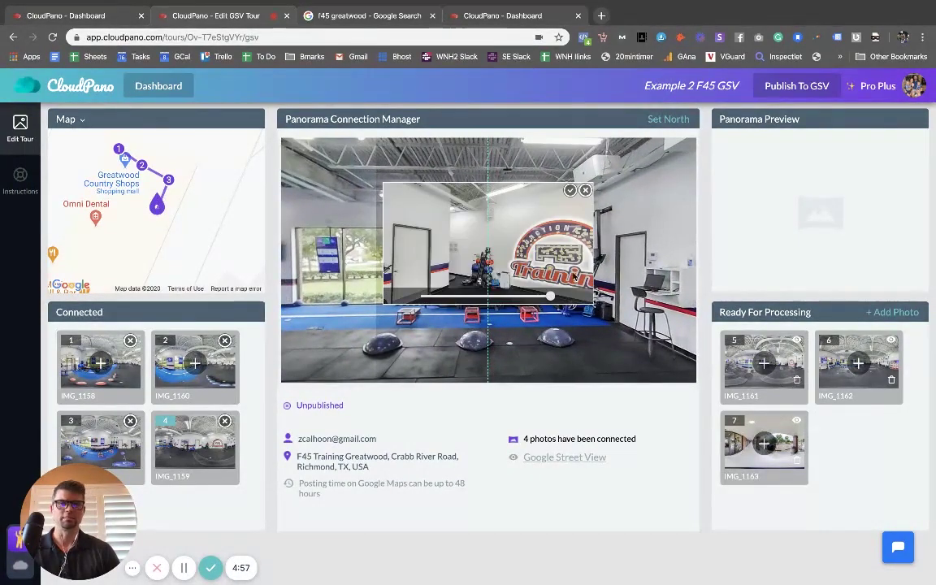
left_click(570, 189)
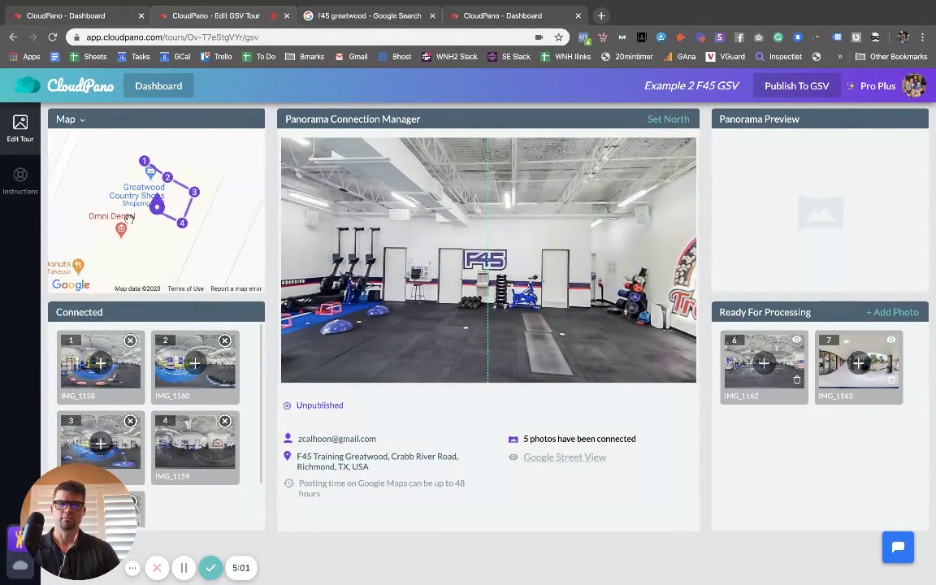
left_click_drag(663, 141, 526, 274)
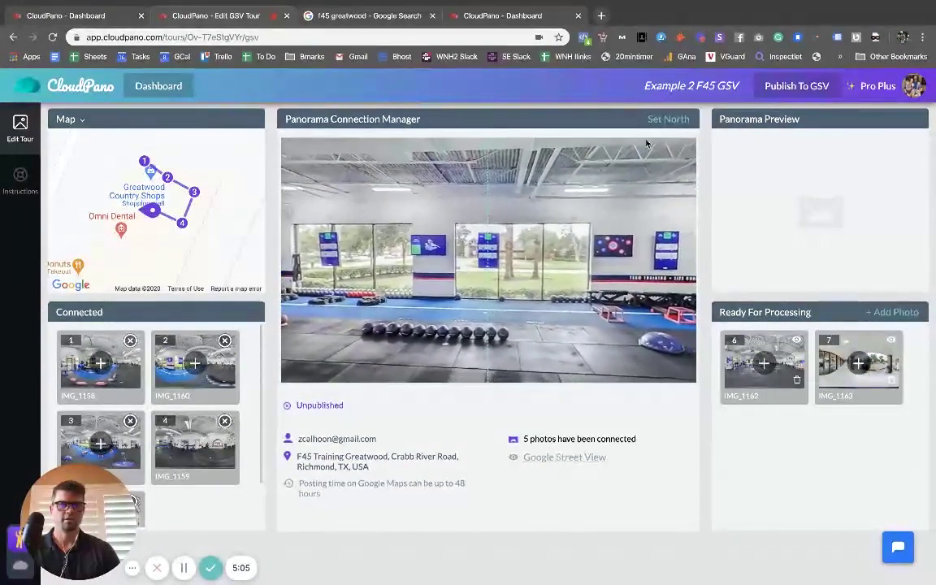
left_click(663, 122)
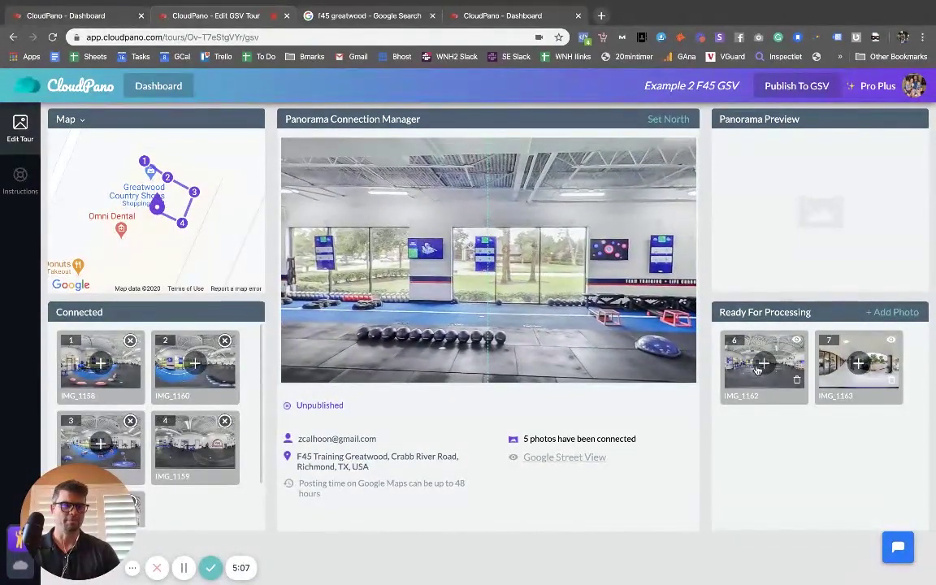
left_click(569, 190)
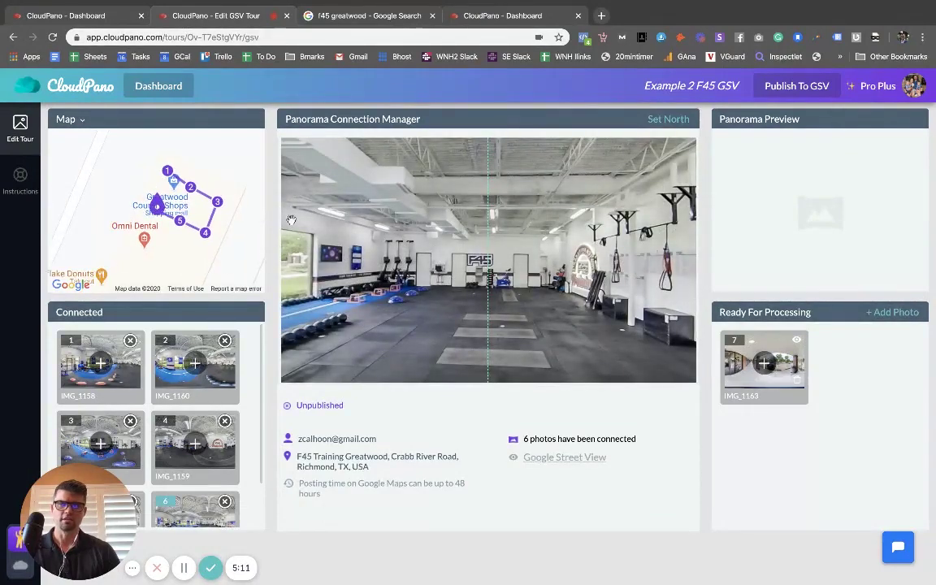
Add the outdoor IMG_1163 photo, pin it outside the storefront, and set its north
mouse_move(418, 247)
left_mouse_down()
mouse_move(528, 224)
mouse_move(583, 255)
left_mouse_up()
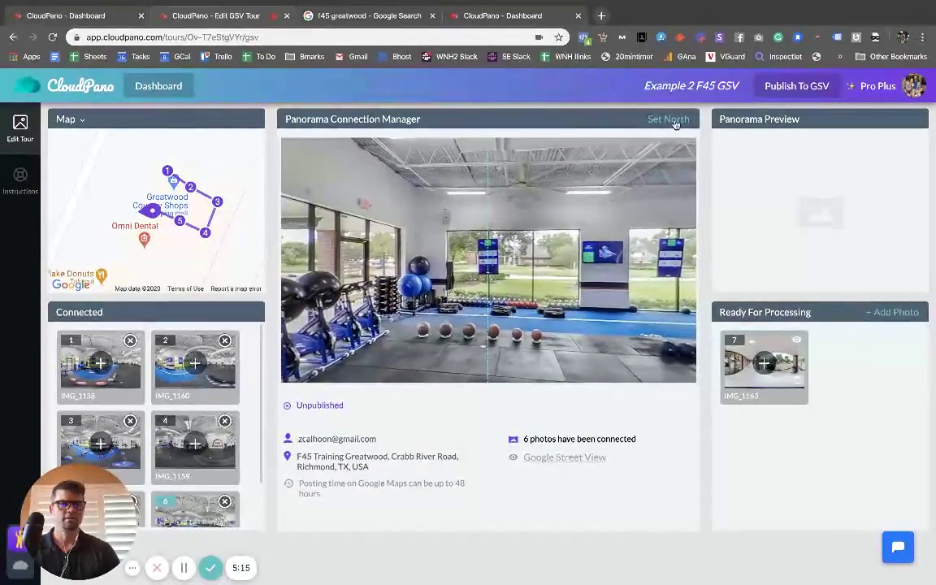
left_click_drag(764, 365, 573, 195)
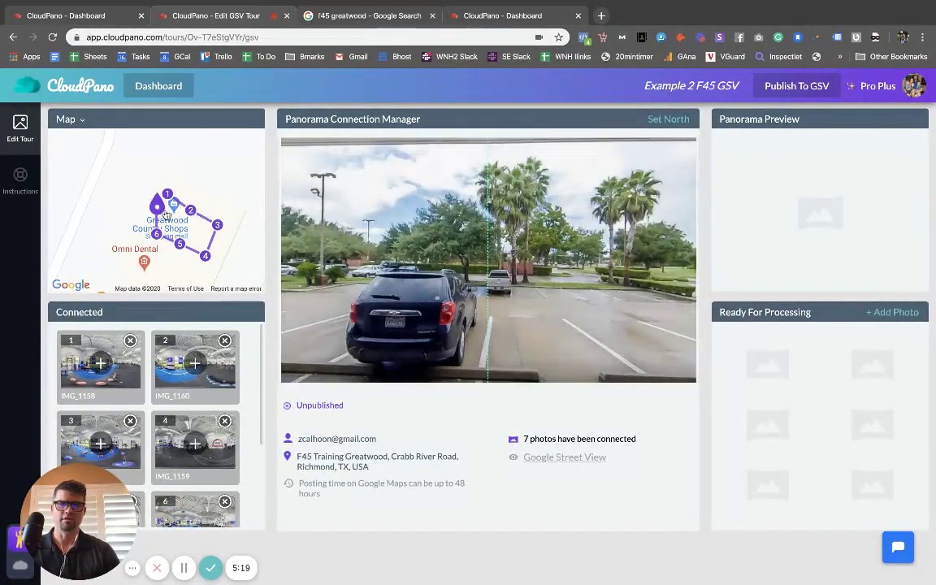
left_click_drag(143, 190, 172, 211)
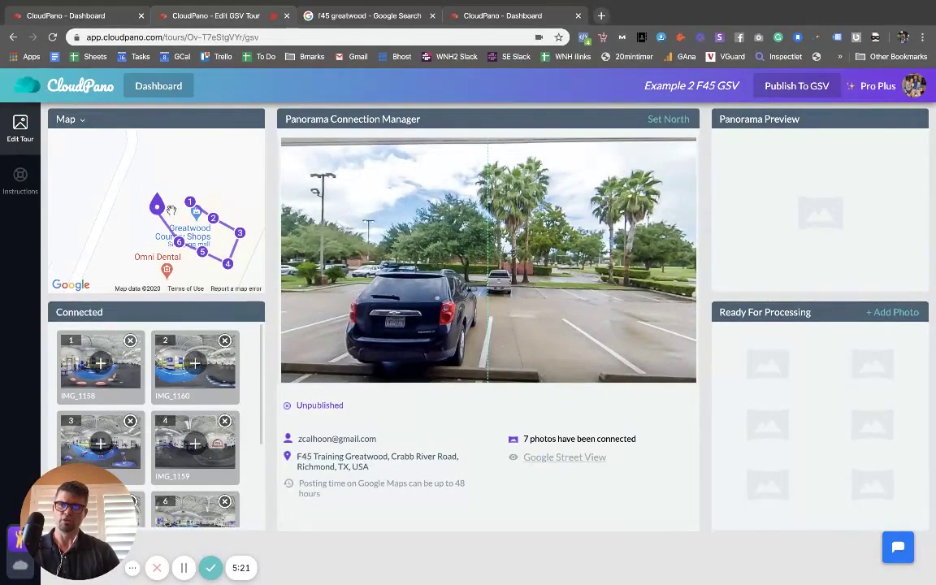
left_click_drag(390, 181, 525, 223)
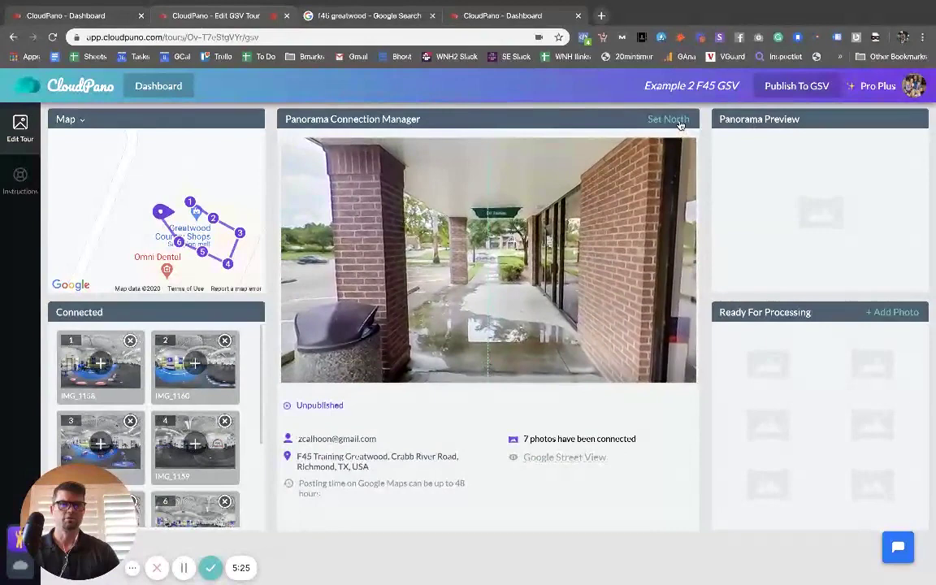
left_click(680, 120)
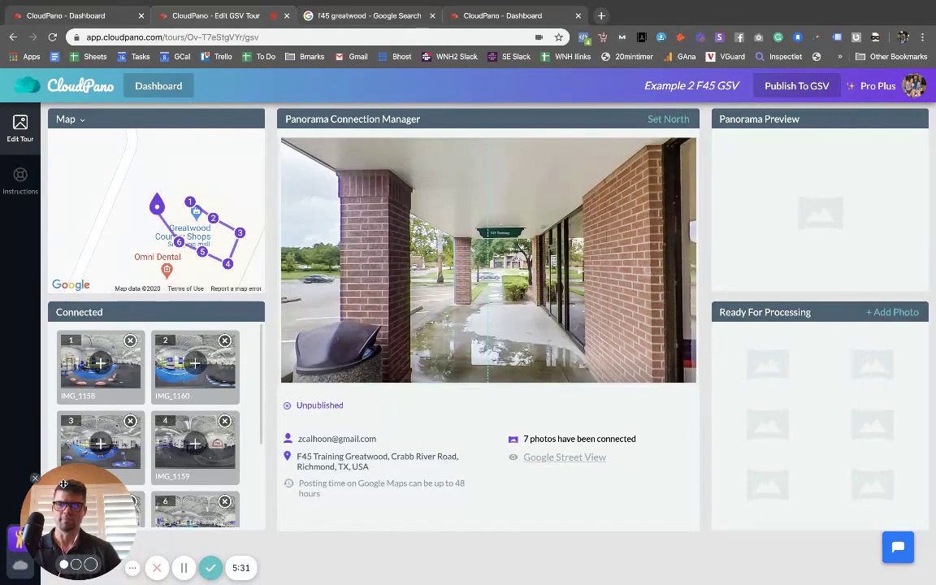
left_click_drag(63, 484, 787, 486)
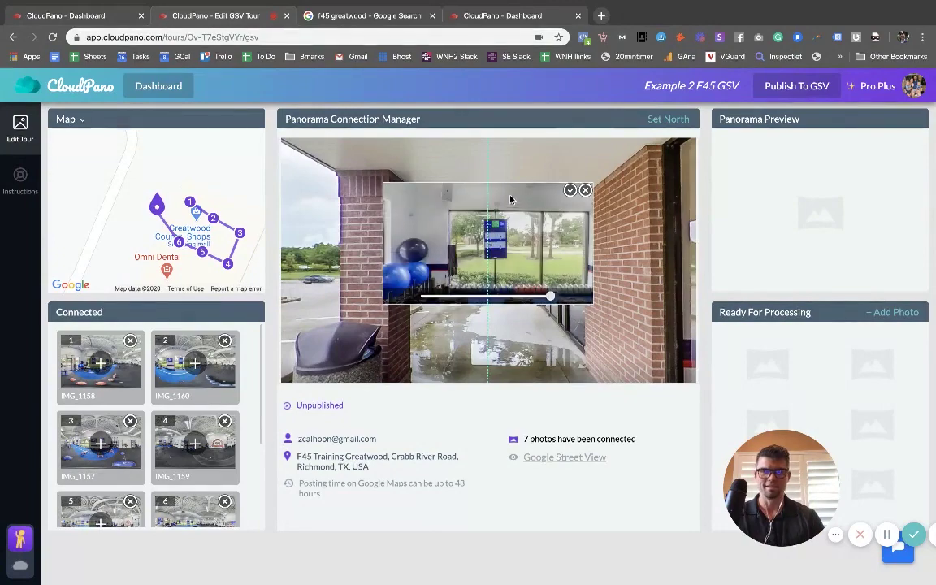
Link photo 1 to photos 6 and 5
left_click(194, 207)
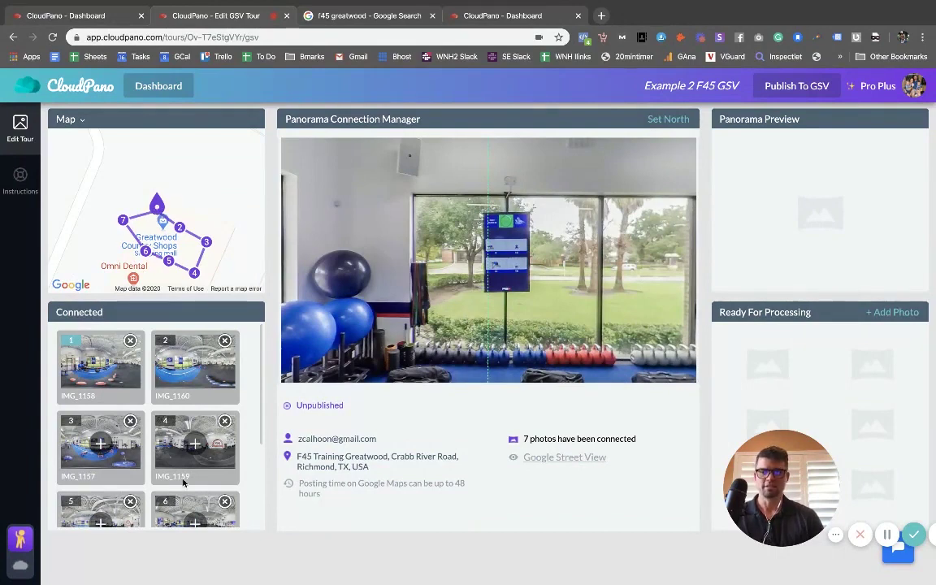
scroll(187, 524, "down", 1)
left_click(193, 521)
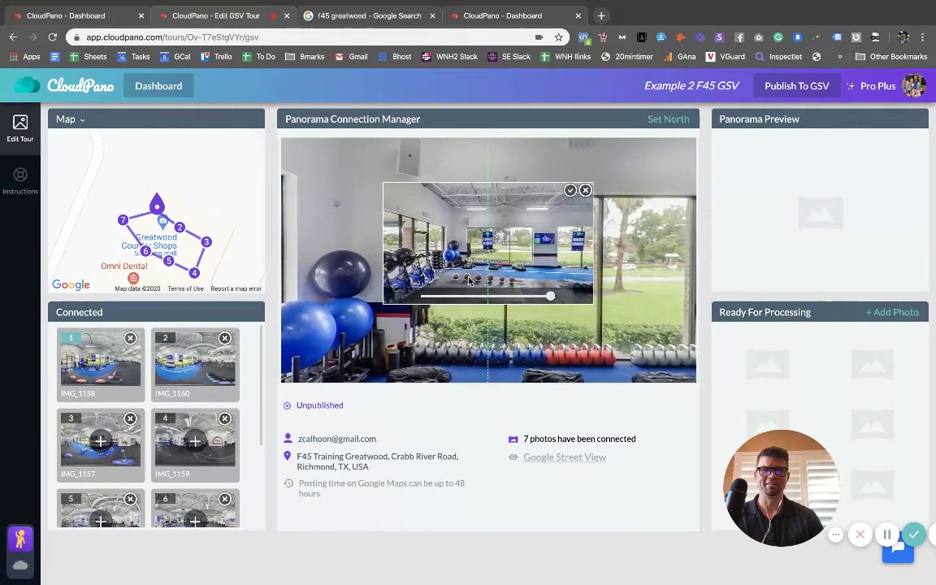
left_click(570, 191)
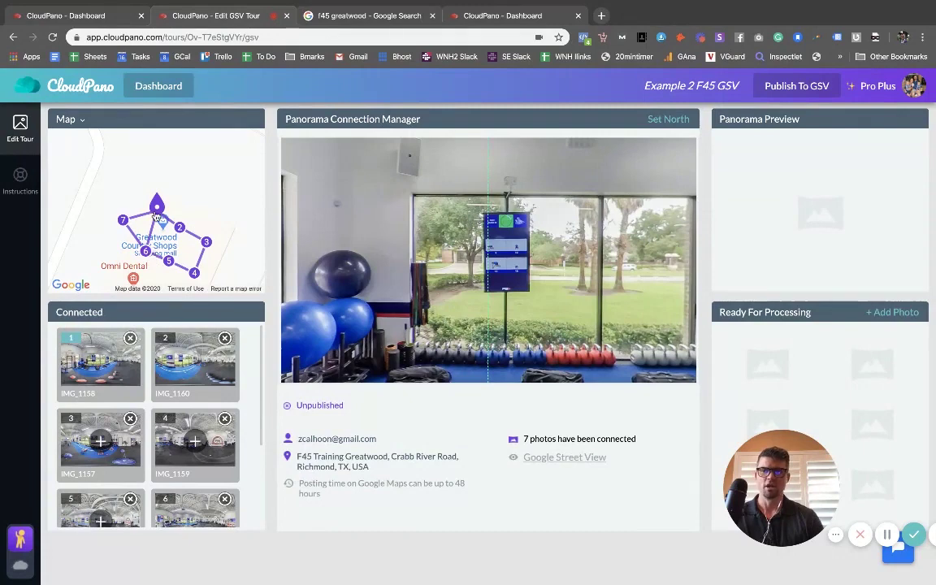
scroll(106, 463, "down", 1)
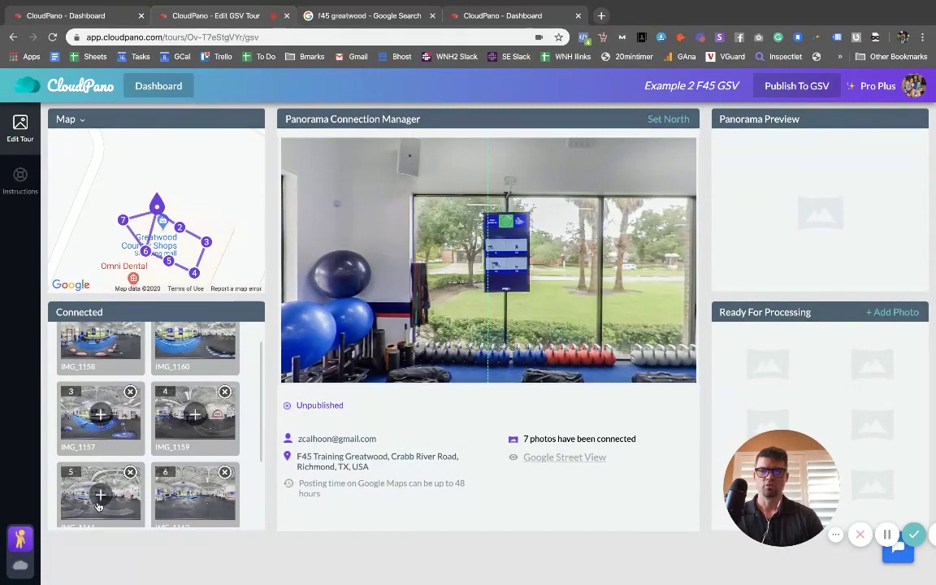
left_click(89, 451)
left_click(392, 217)
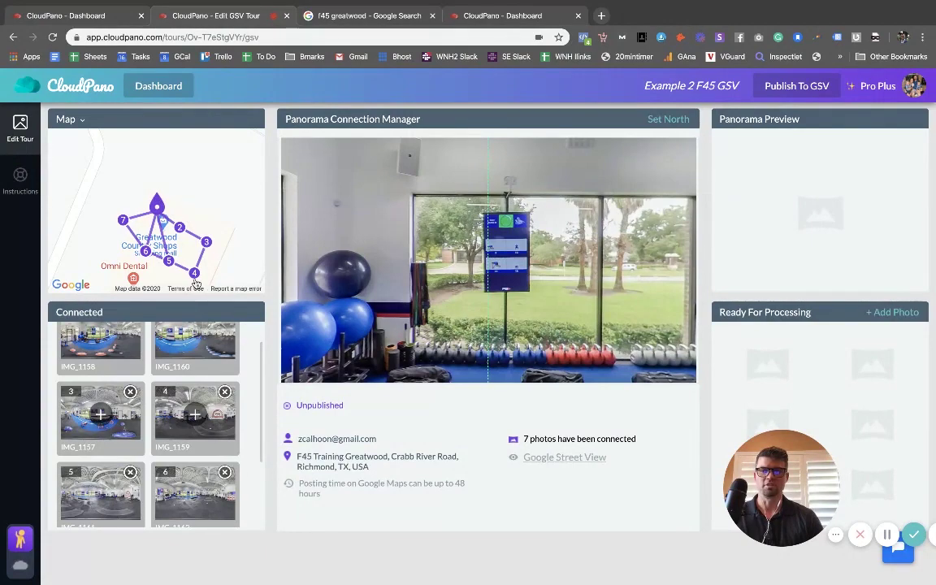
Link photo 6 to photo 2
left_click(146, 253)
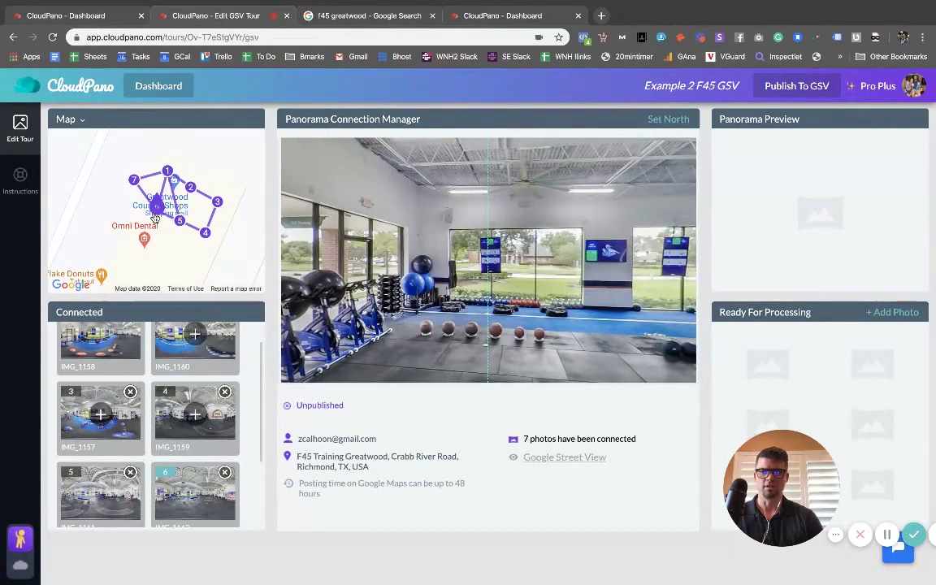
scroll(130, 392, "up", 1)
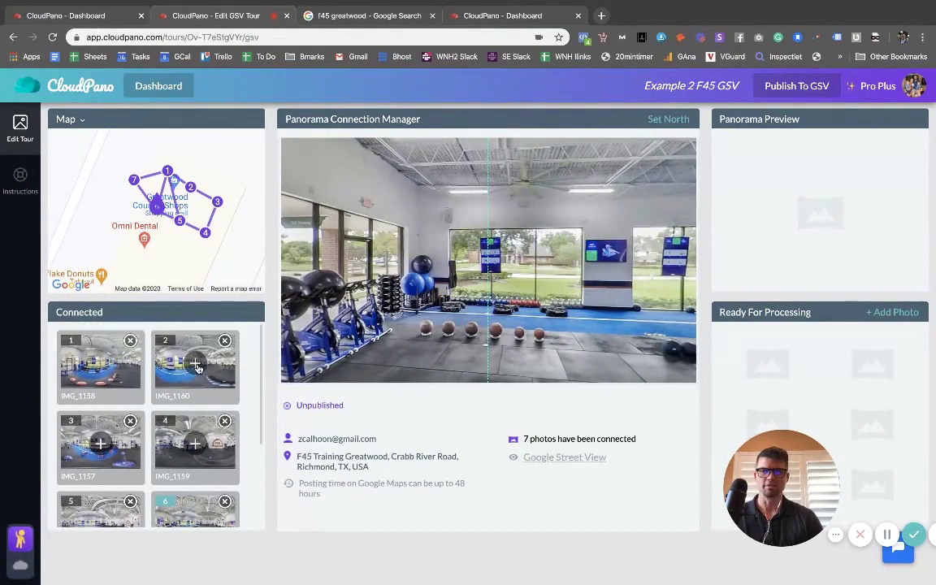
left_click(498, 193)
left_click(569, 190)
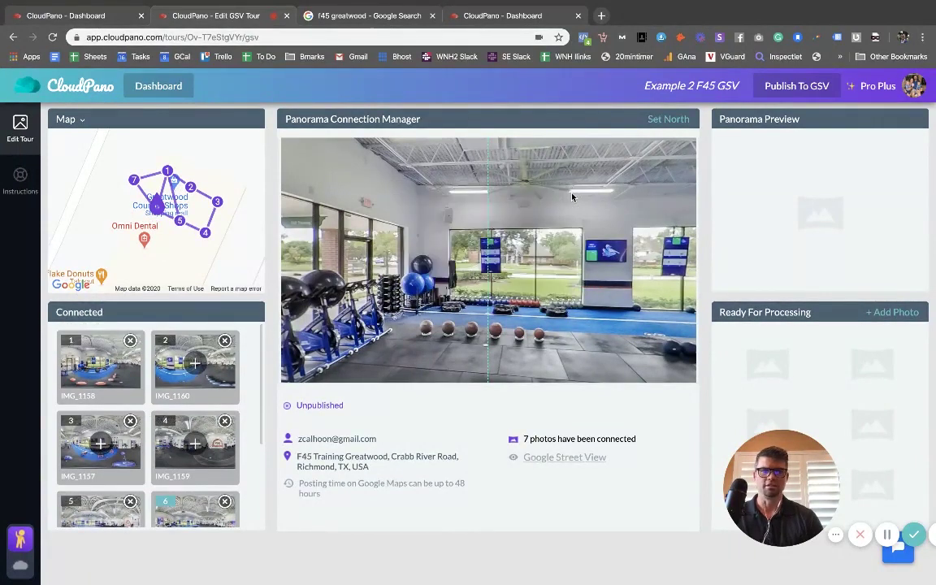
Link photo 5 to photo 2
left_click(177, 219)
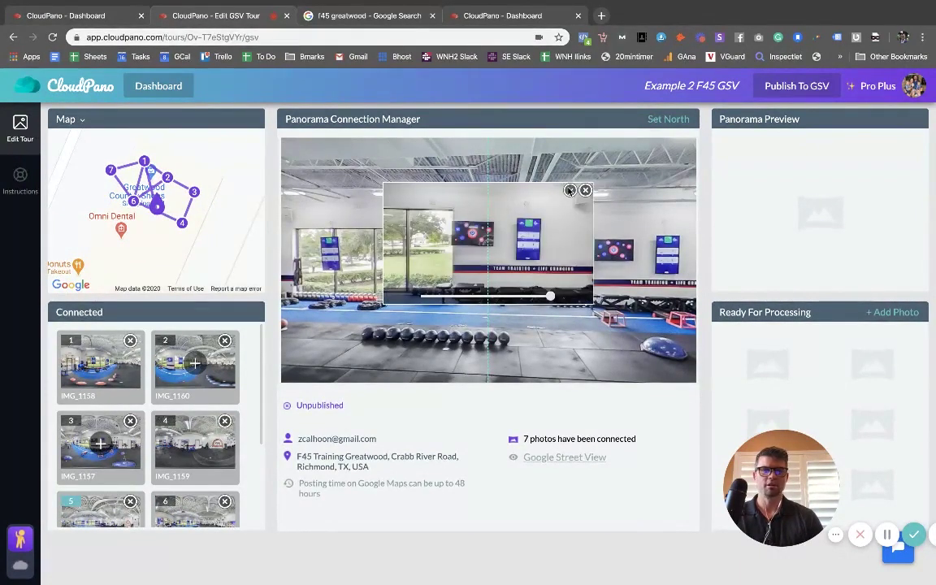
left_click(177, 362)
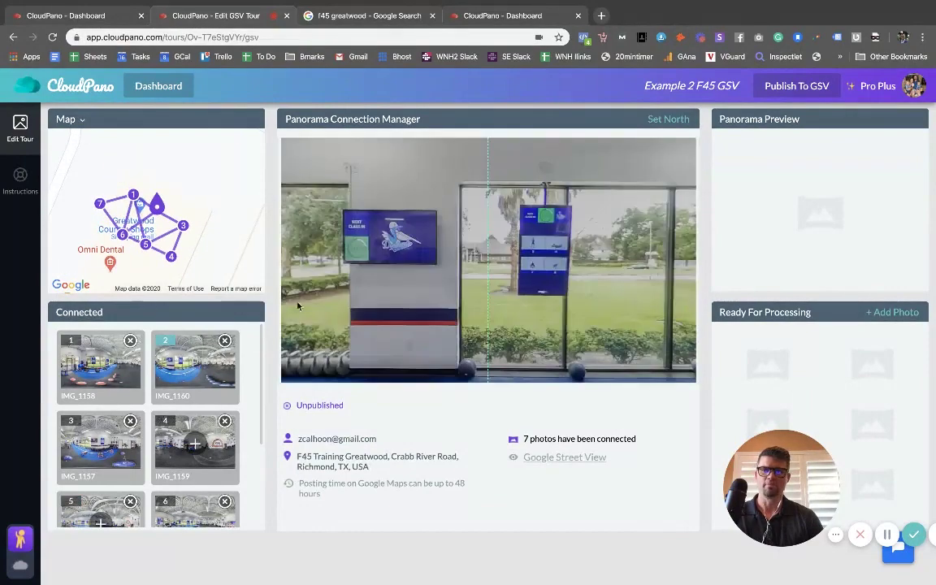
left_click(146, 245)
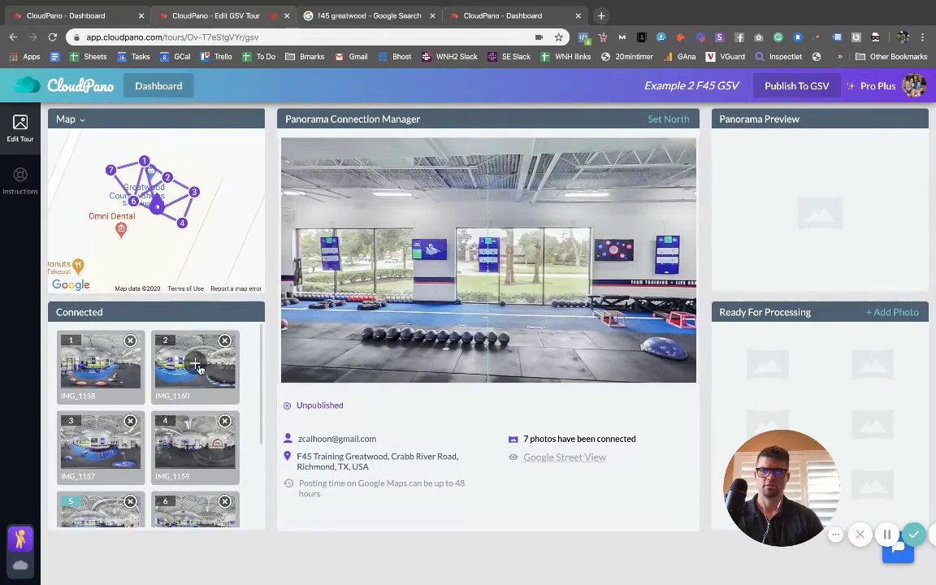
left_click_drag(179, 335, 528, 253)
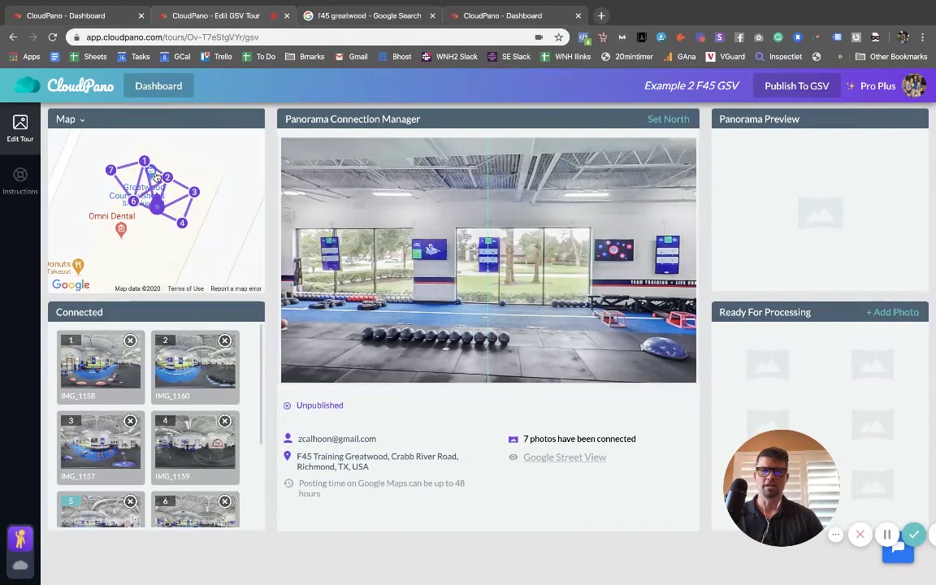
Publish all seven gym photos to Google Street View, confirm, and return to the editor
left_click(788, 86)
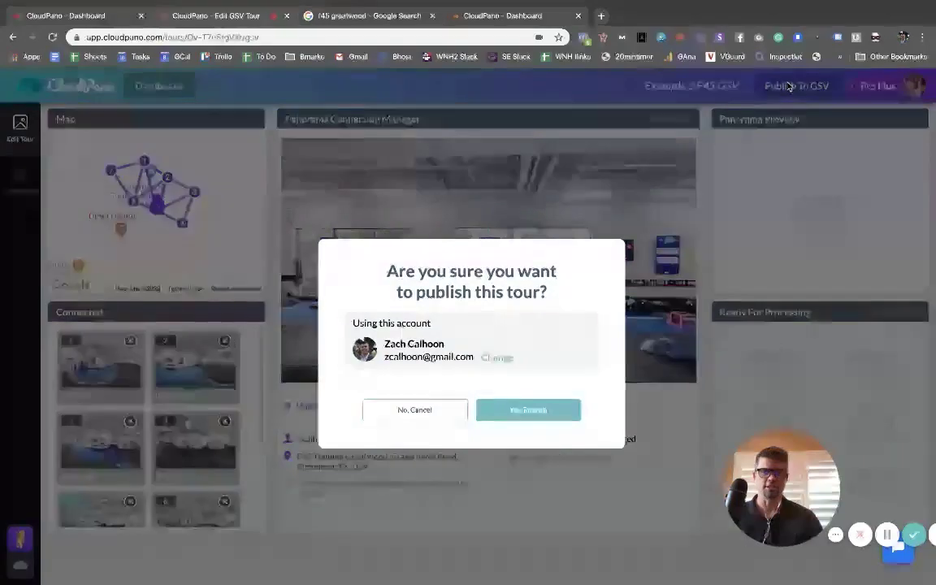
left_click(538, 412)
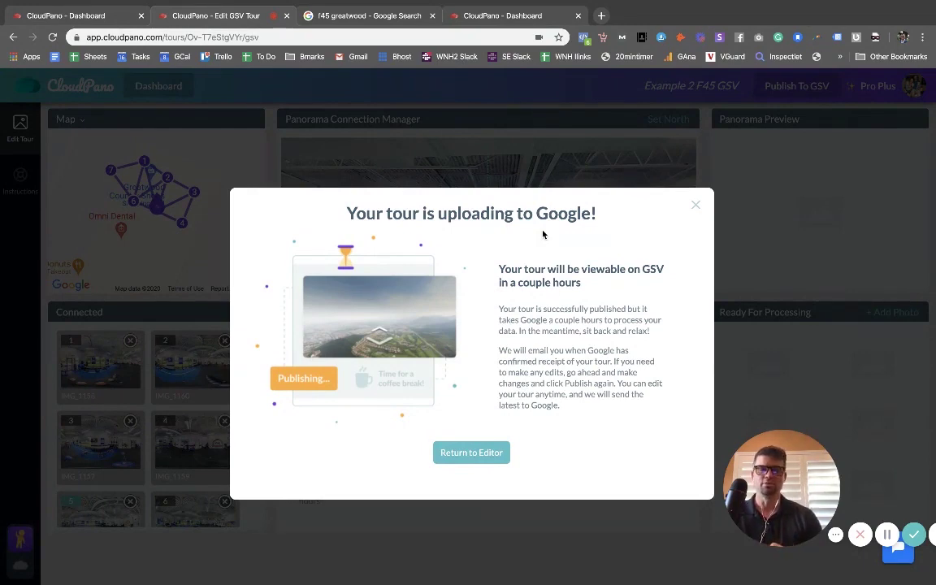
left_click(470, 457)
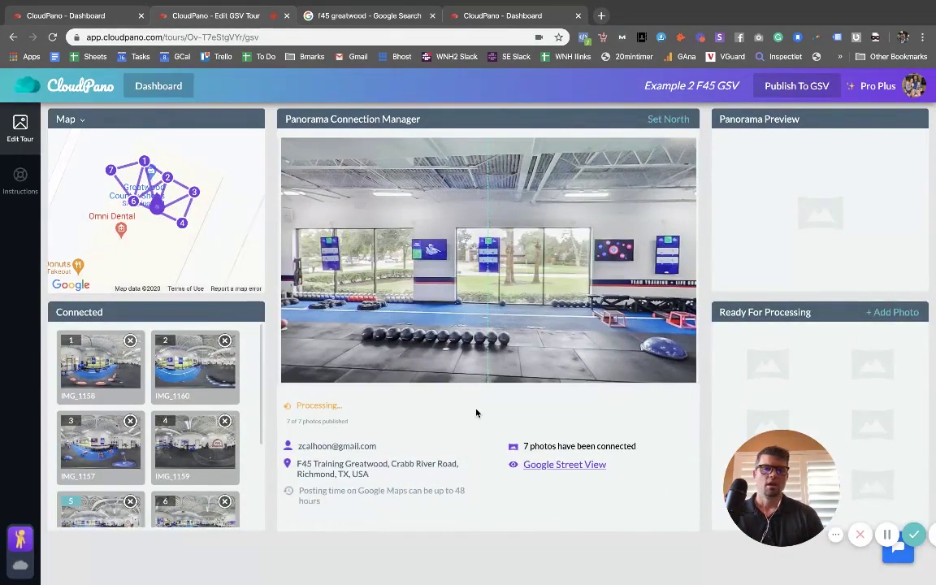